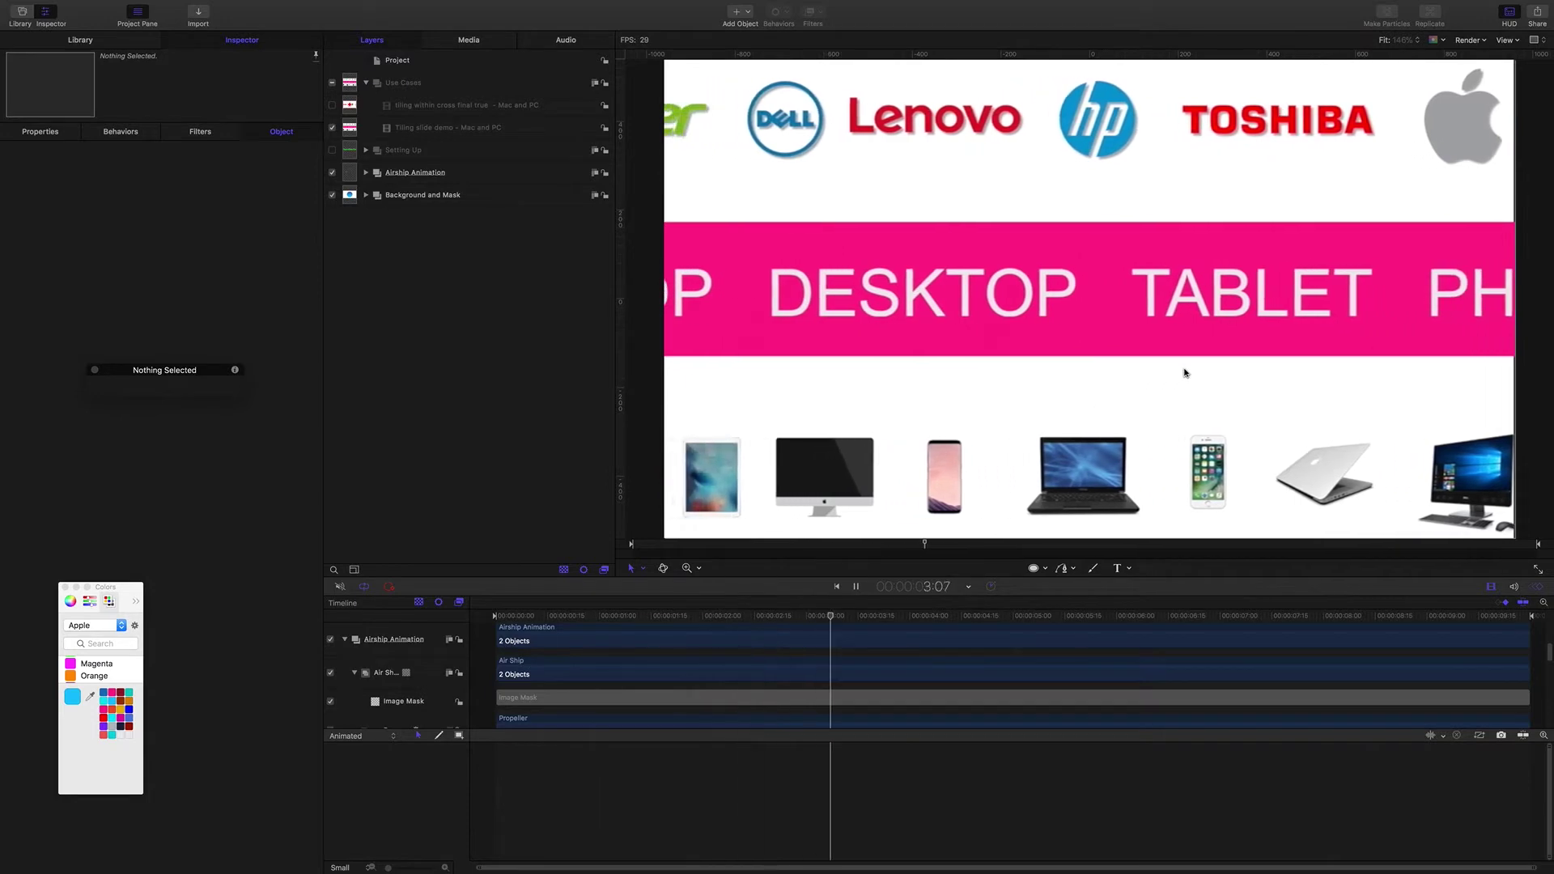
- Turn on the tiling-within-cross example layer to play the WE REPAIR repair-badge demo
click(332, 107)
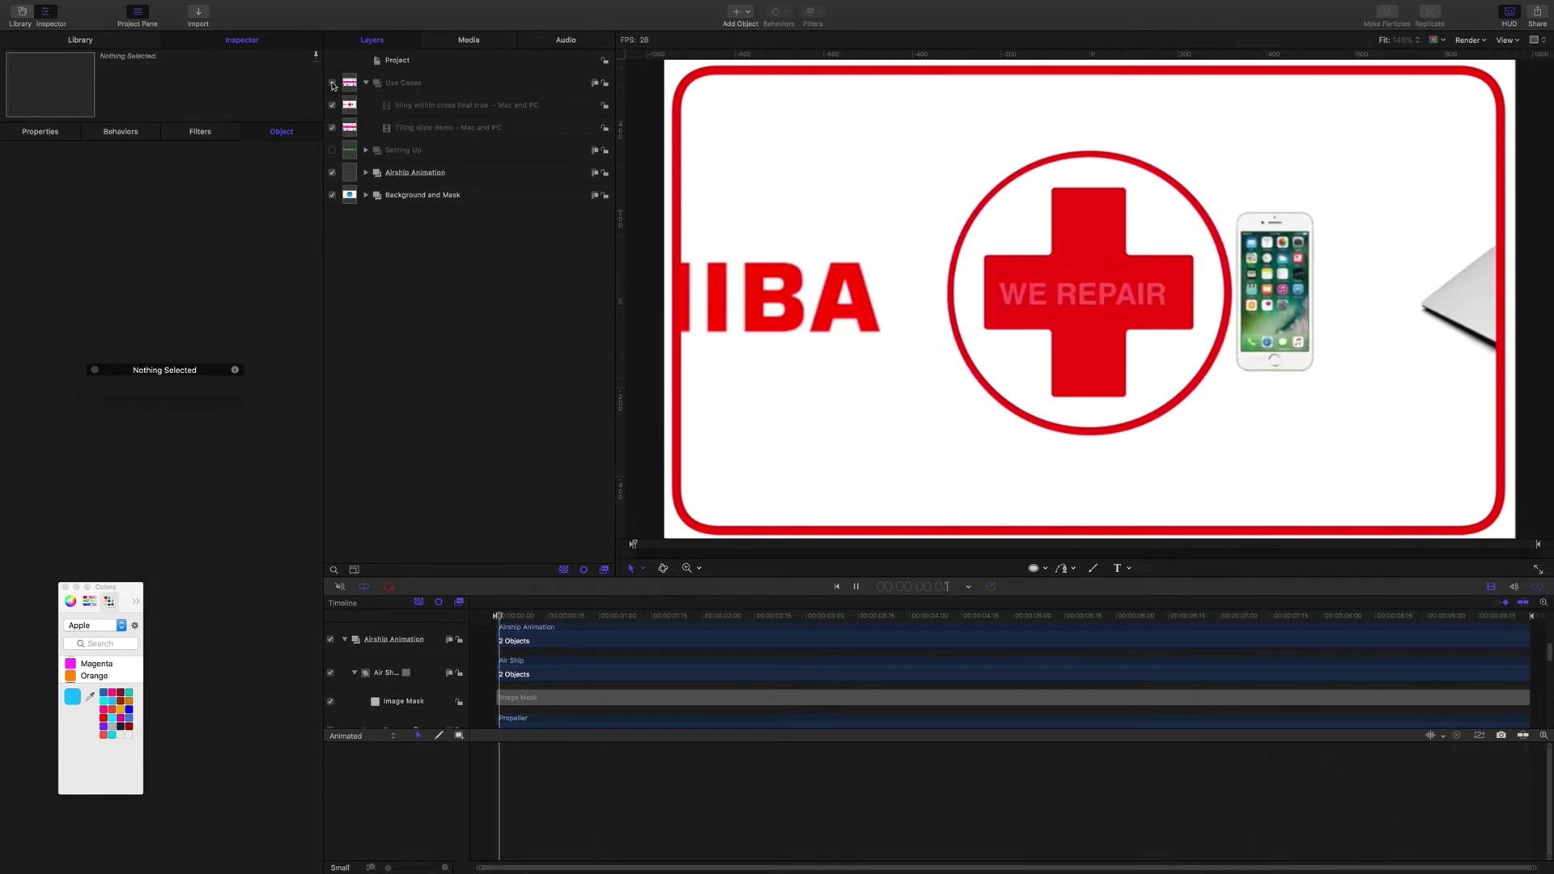
- Hide the use-case examples and apply the Tiling > Offset filter to the Tree Line layer
click(332, 83)
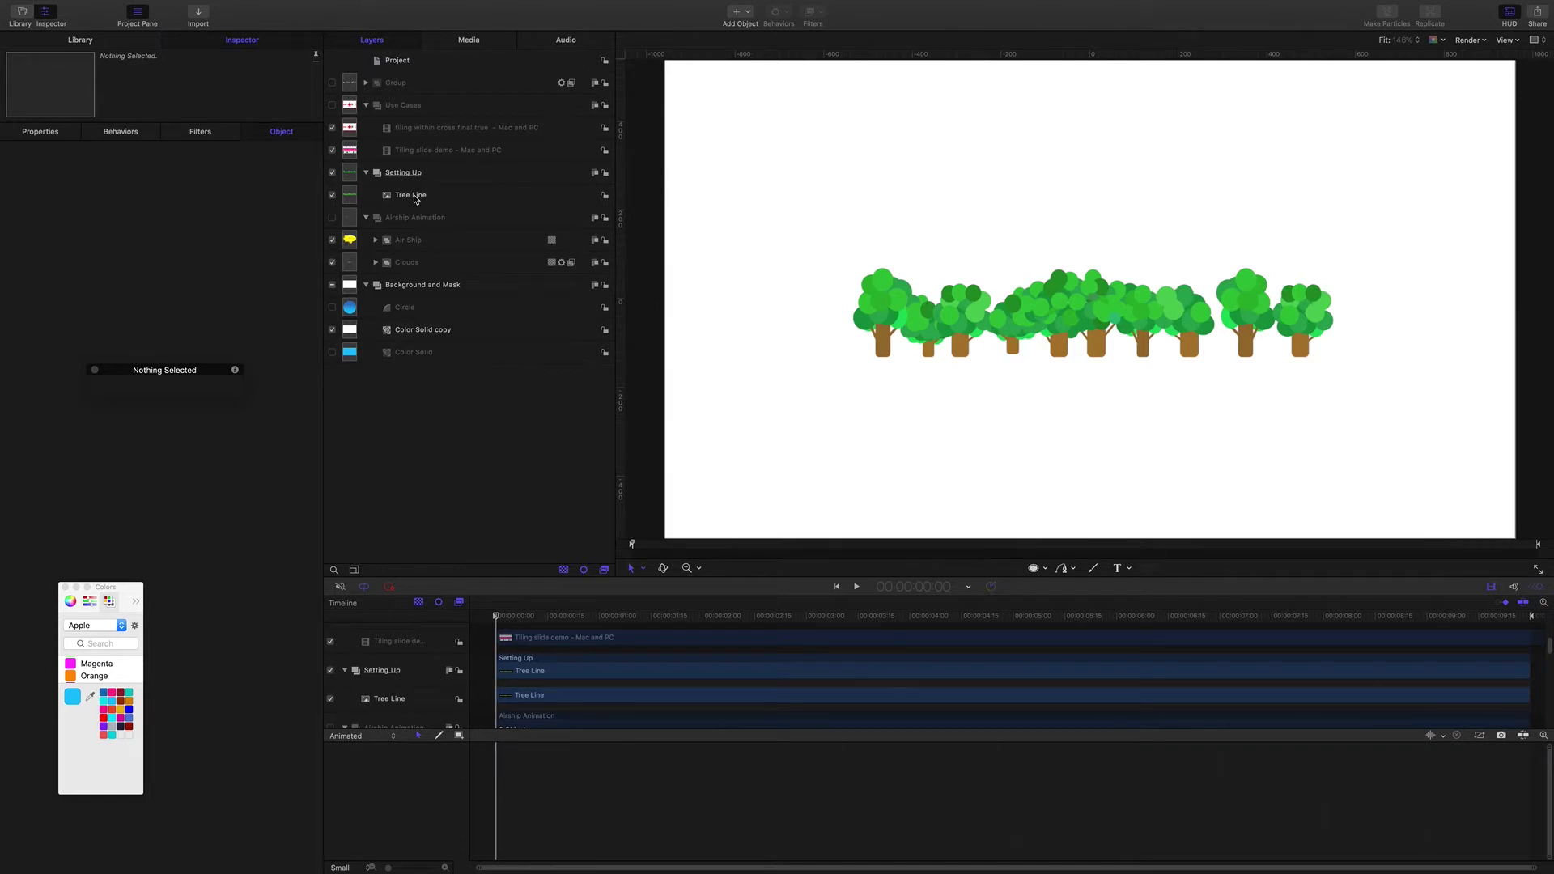
click(414, 199)
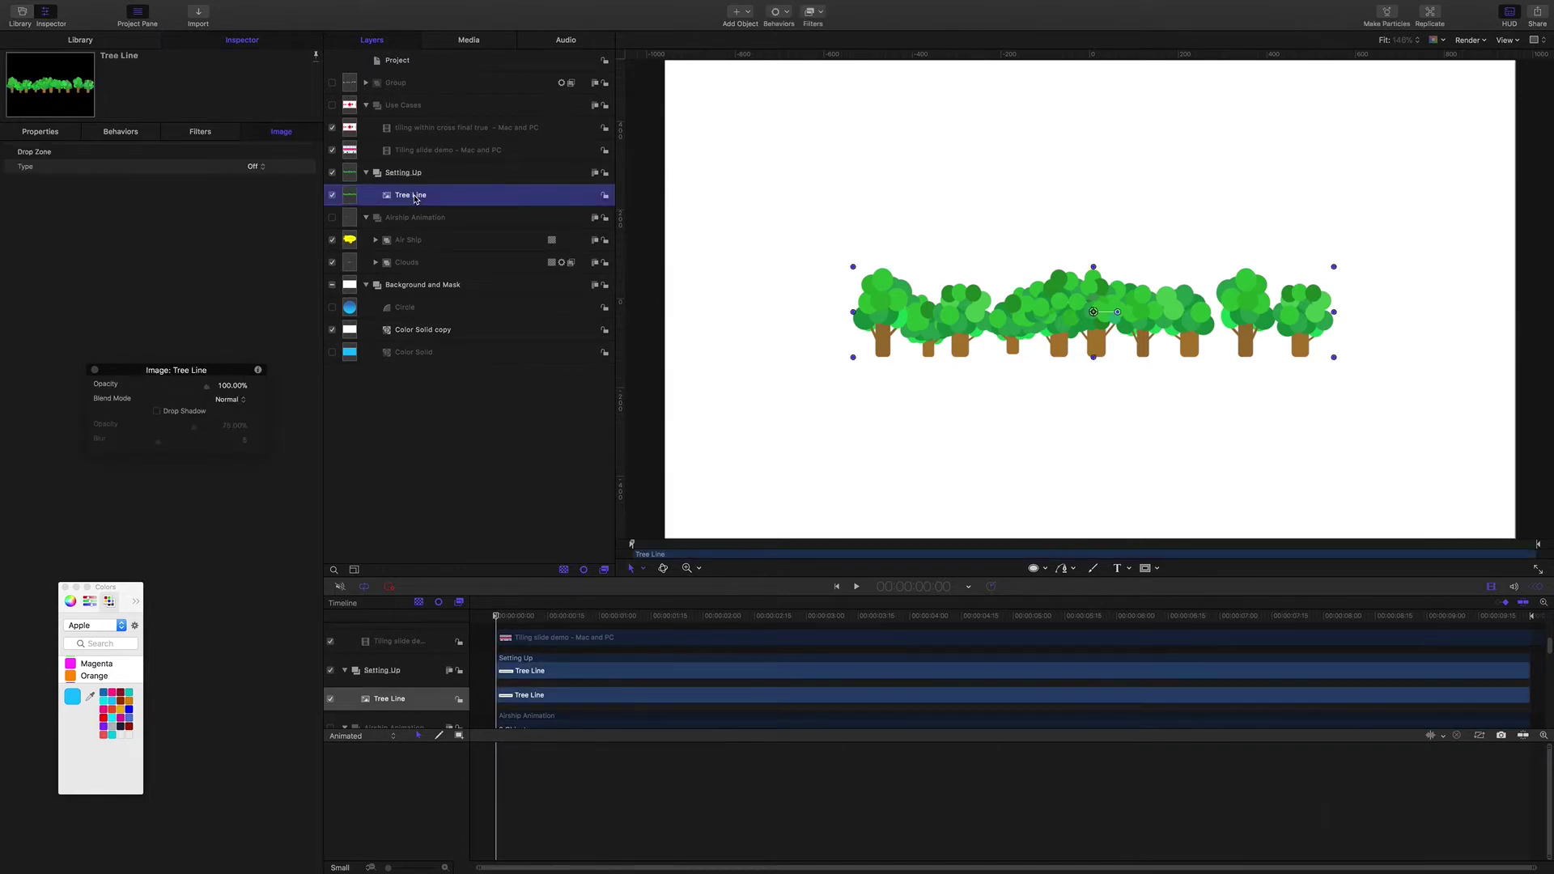
click(821, 13)
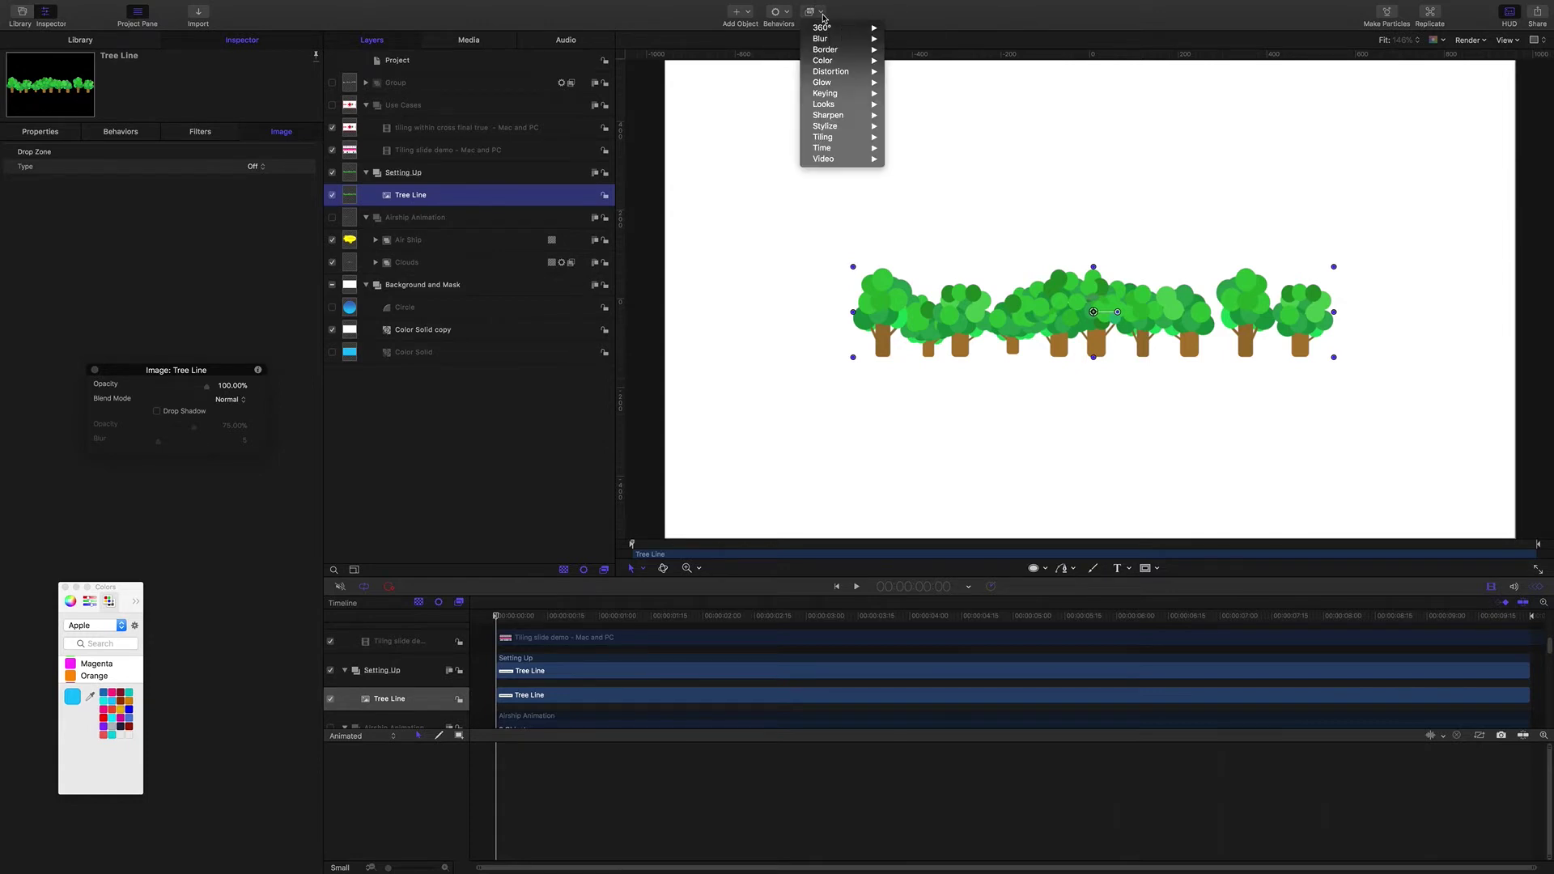
mouse_move(828, 140)
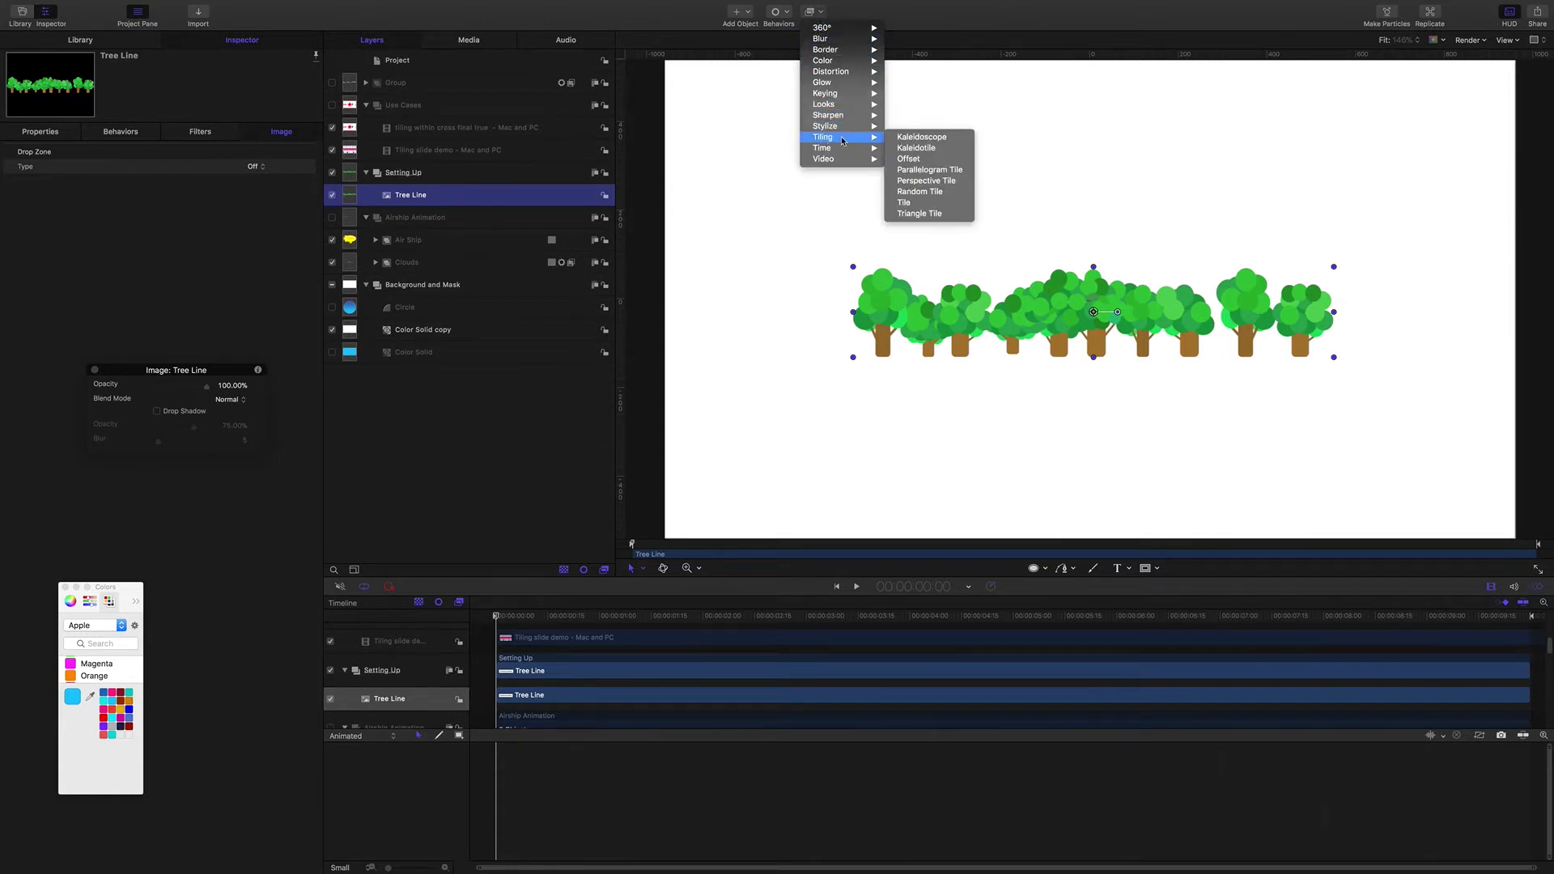
click(908, 159)
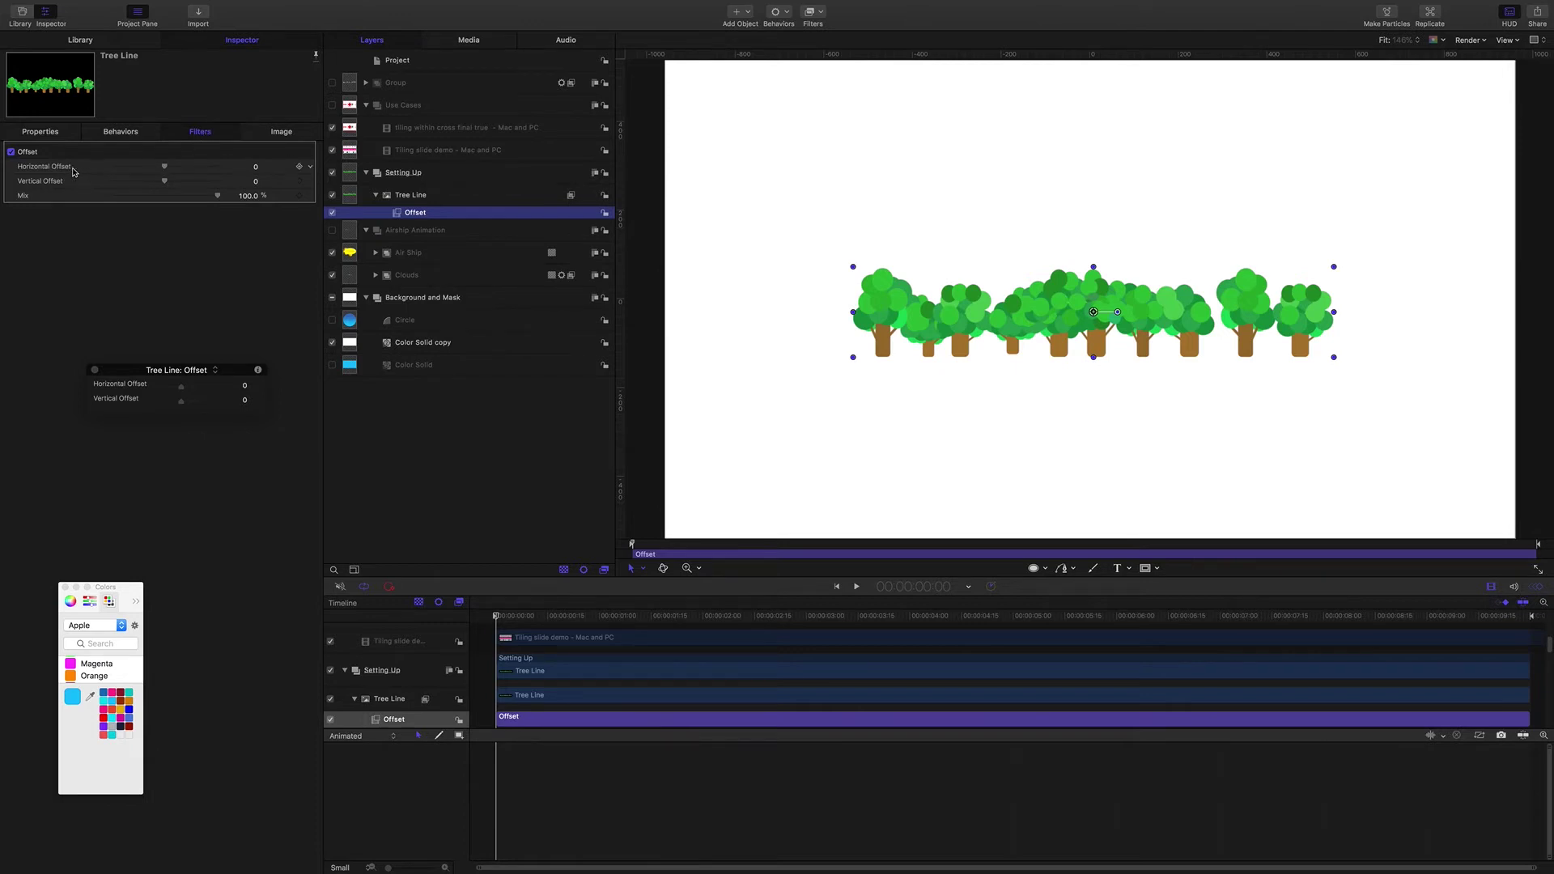
- Set the Offset filter's Horizontal Offset to -180, preview playback, and reselect the filter
mouse_move(163, 168)
mouse_down()
mouse_move(113, 168)
mouse_move(199, 168)
mouse_move(154, 168)
mouse_up()
click(414, 429)
key(space)
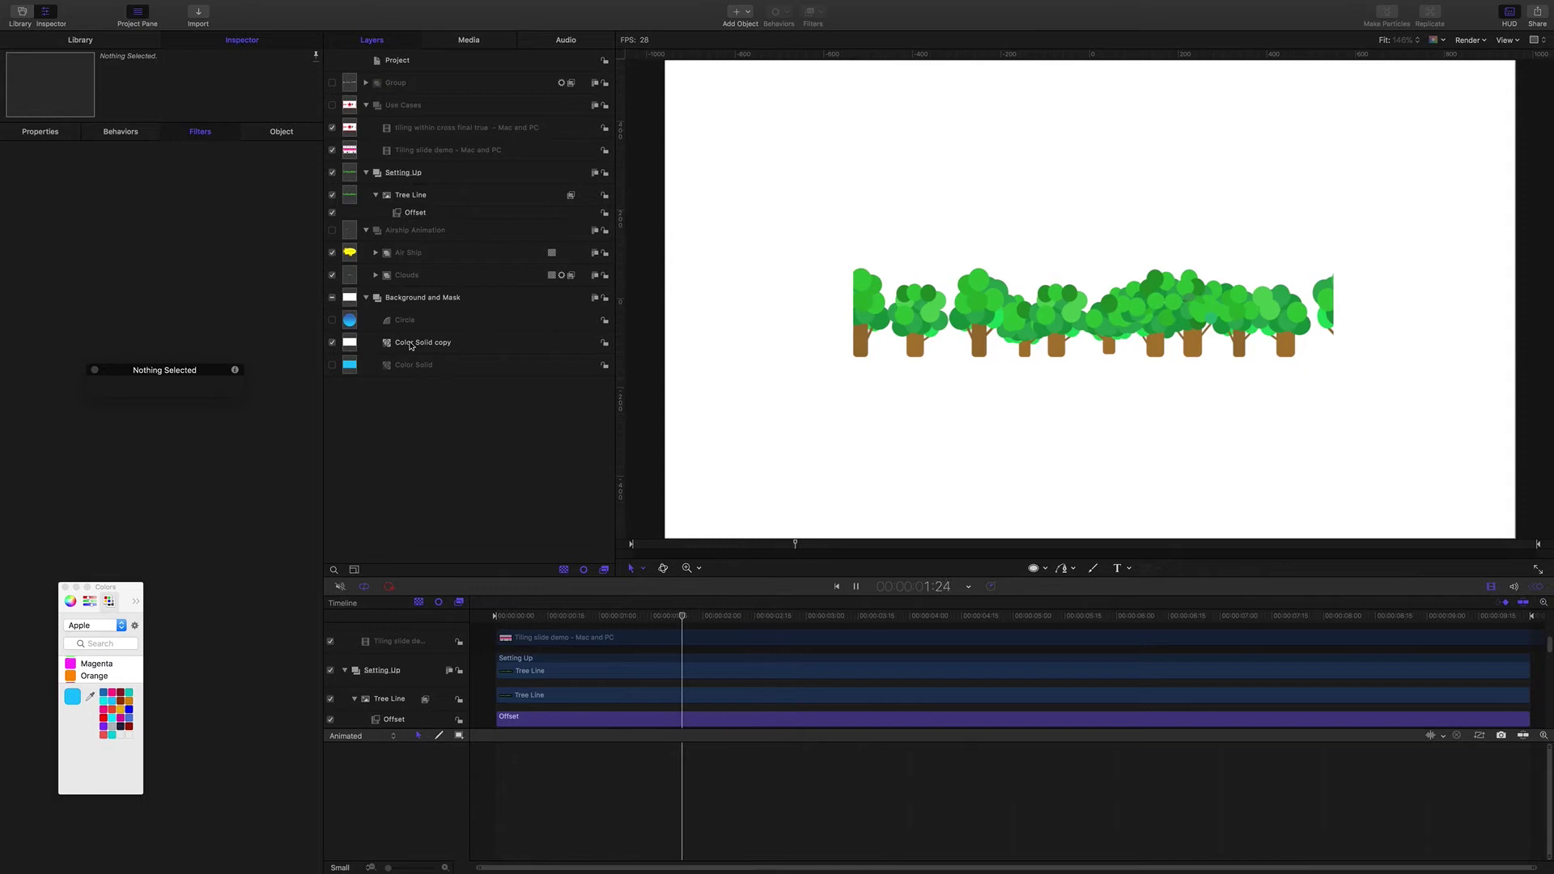
click(410, 213)
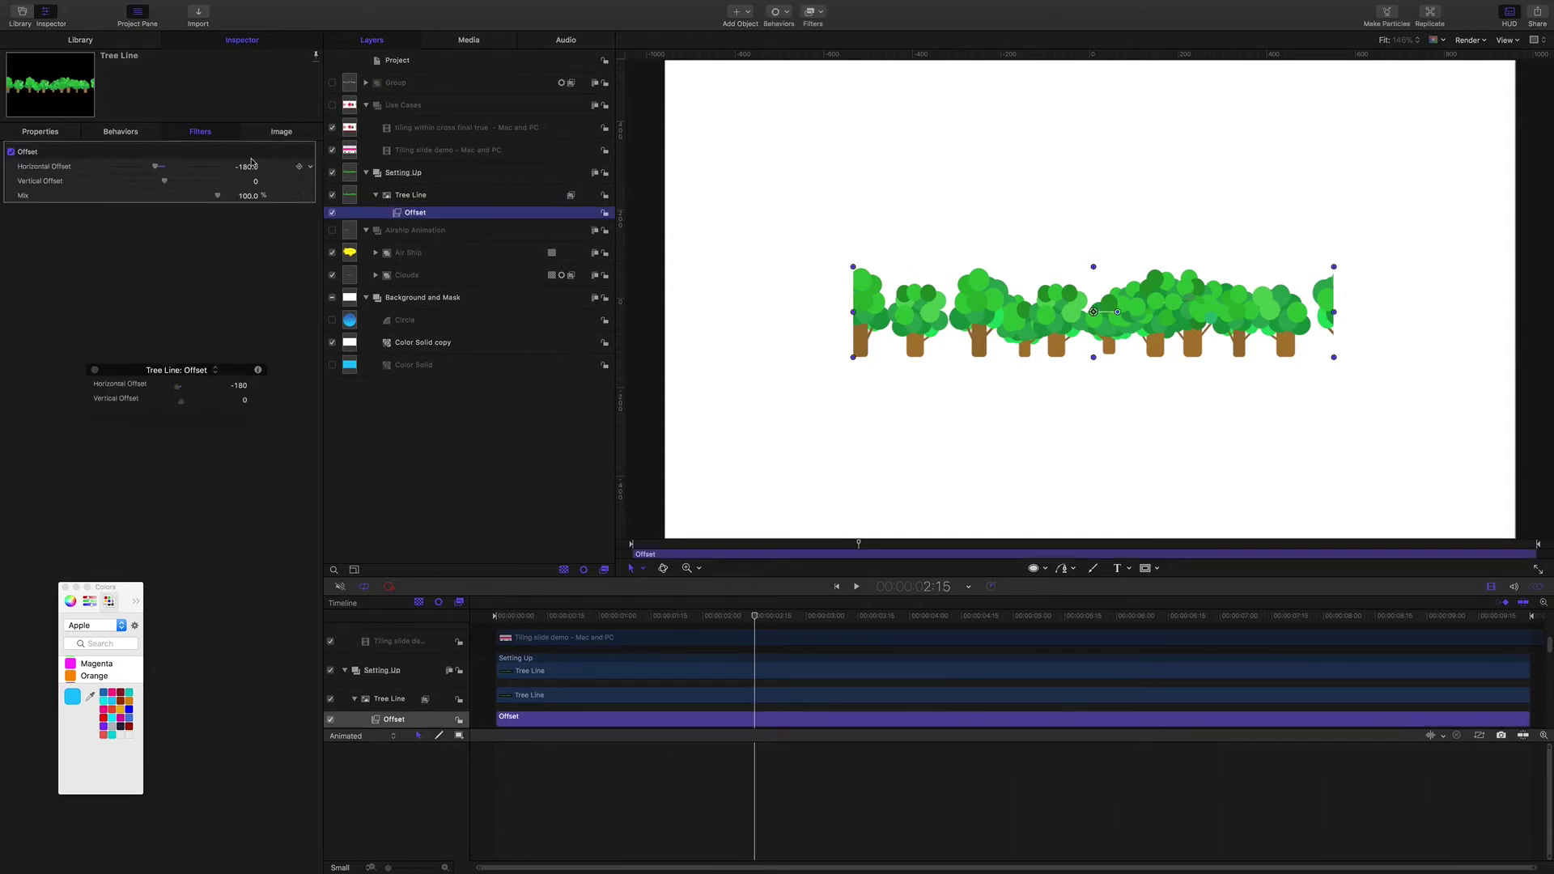
- Add a Rate behavior of -5 to Horizontal Offset and play the scrolling tree line
click(311, 168)
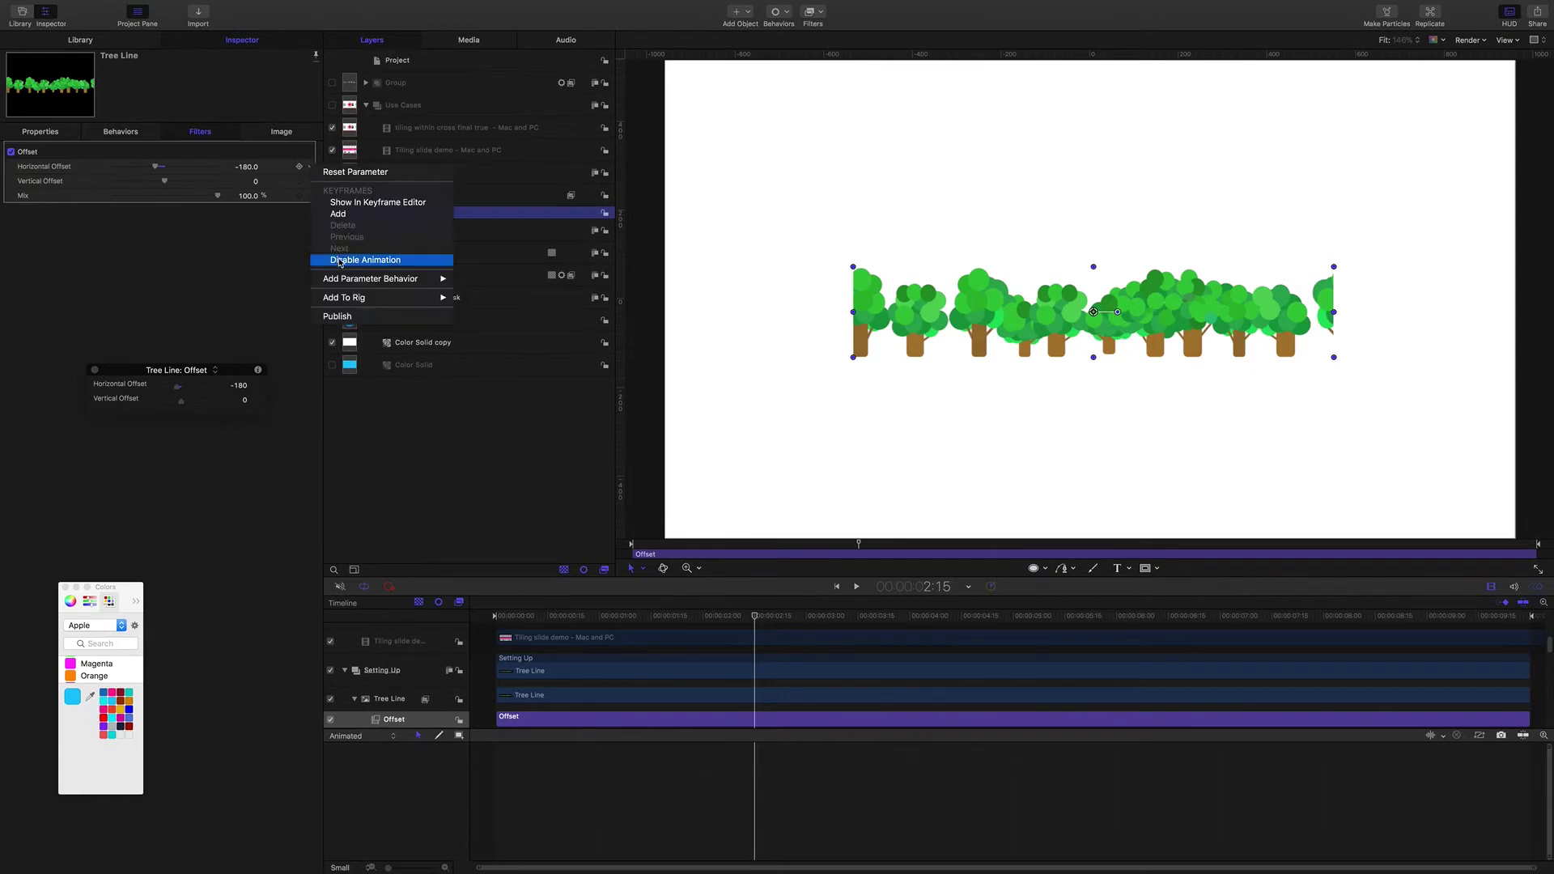
mouse_move(344, 281)
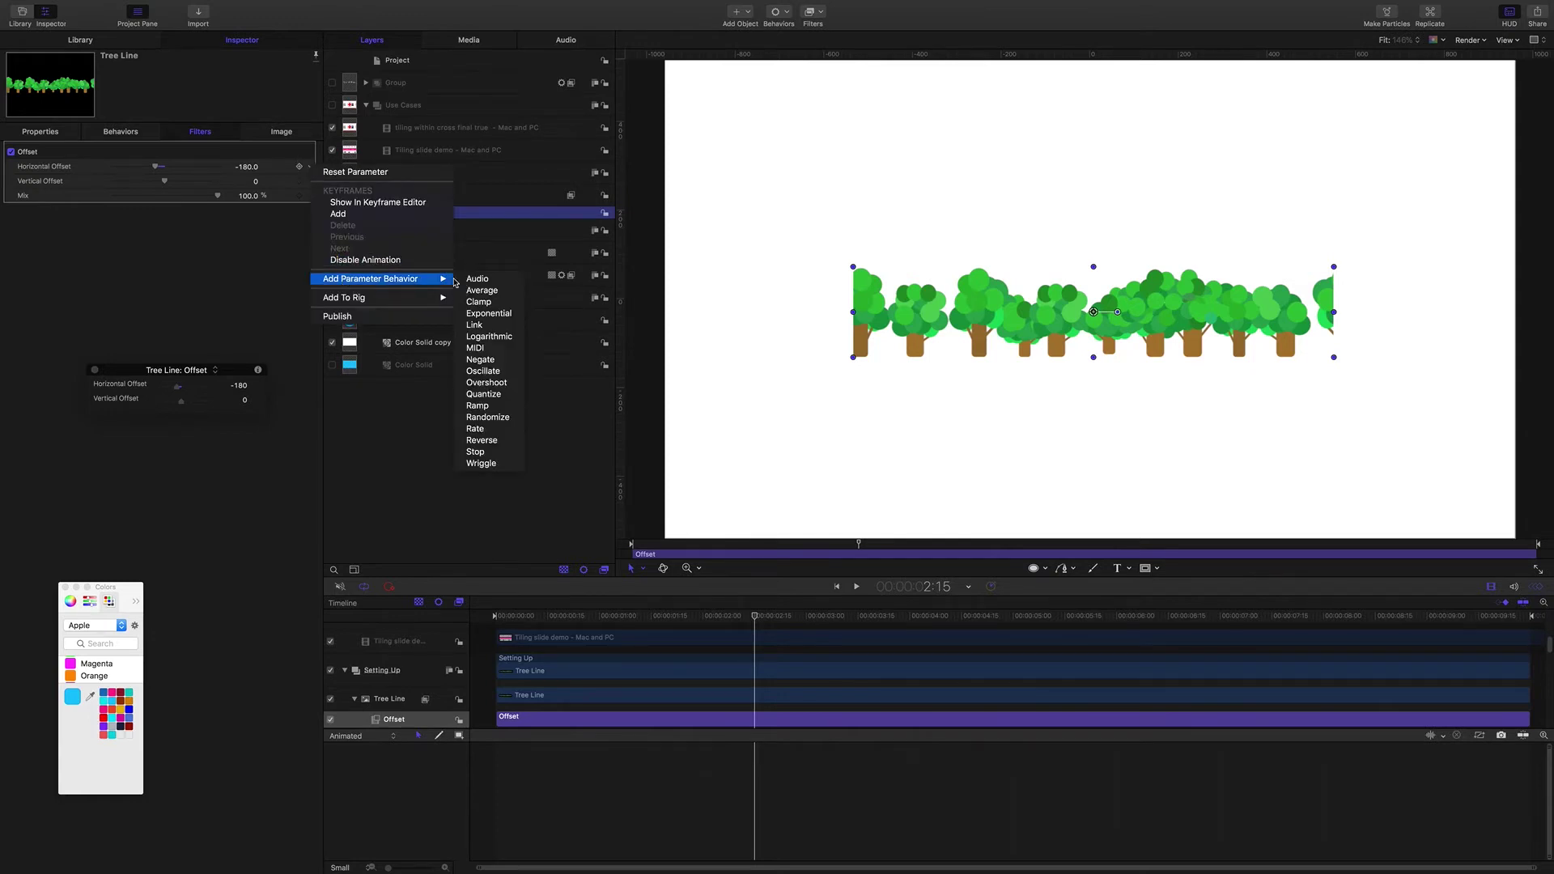
click(496, 430)
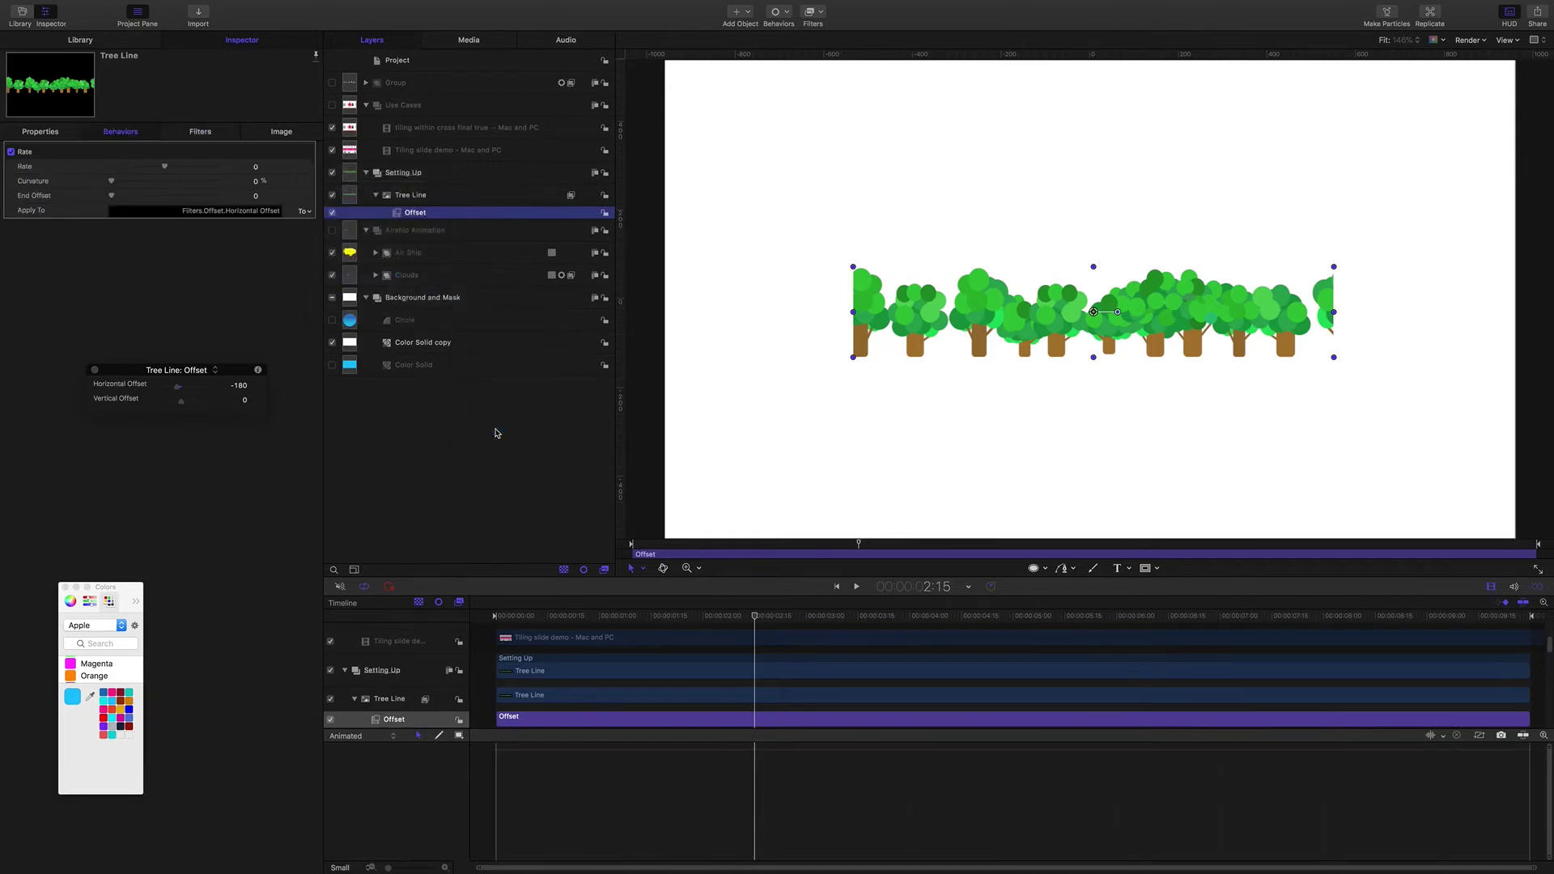
click(257, 170)
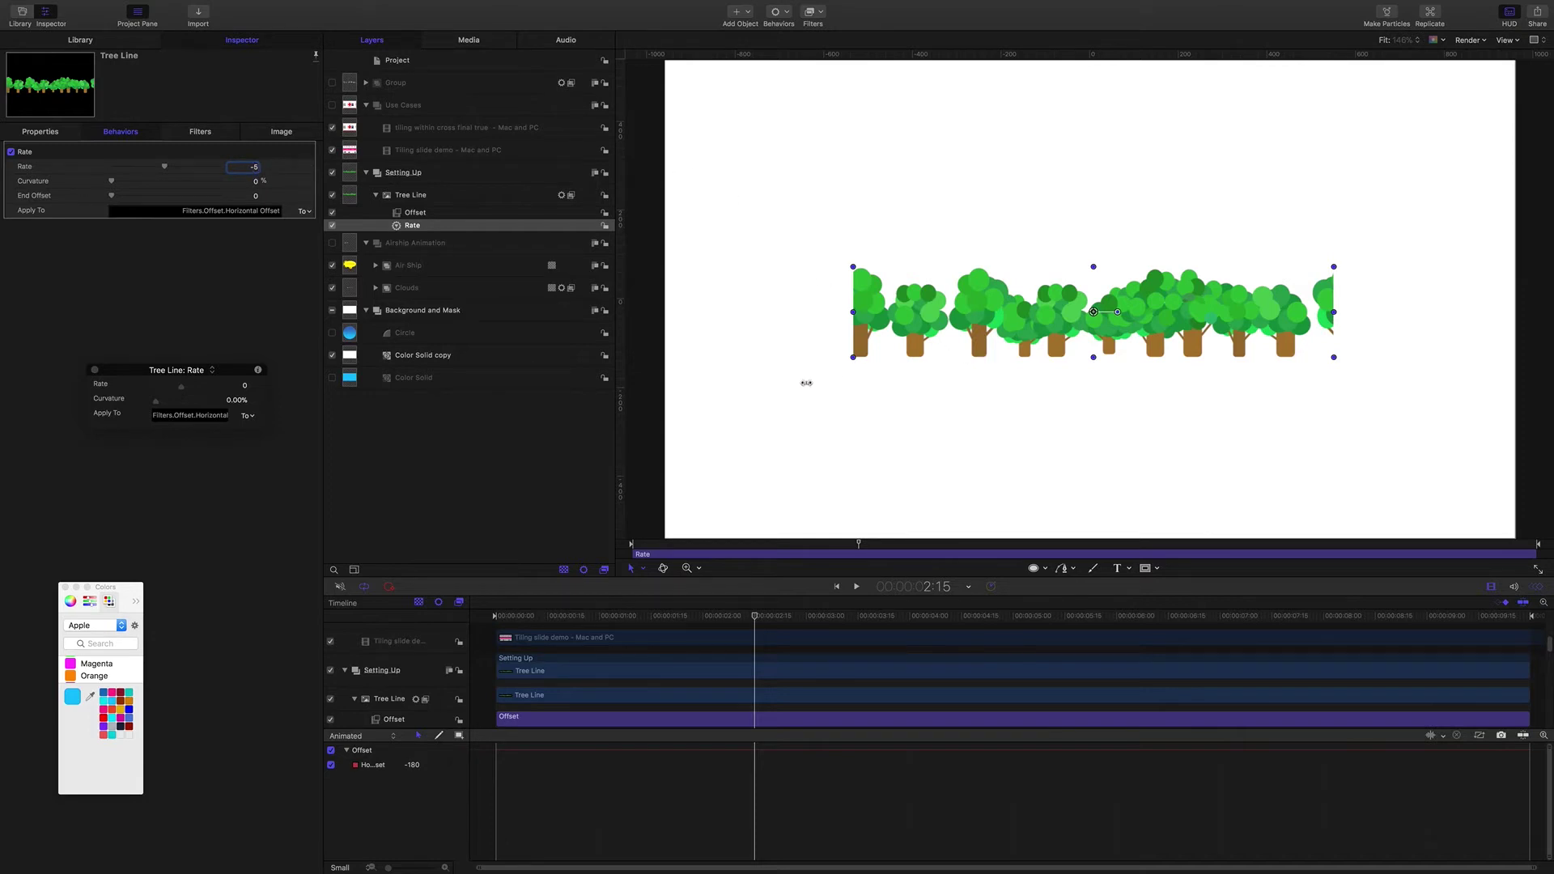
key(Return)
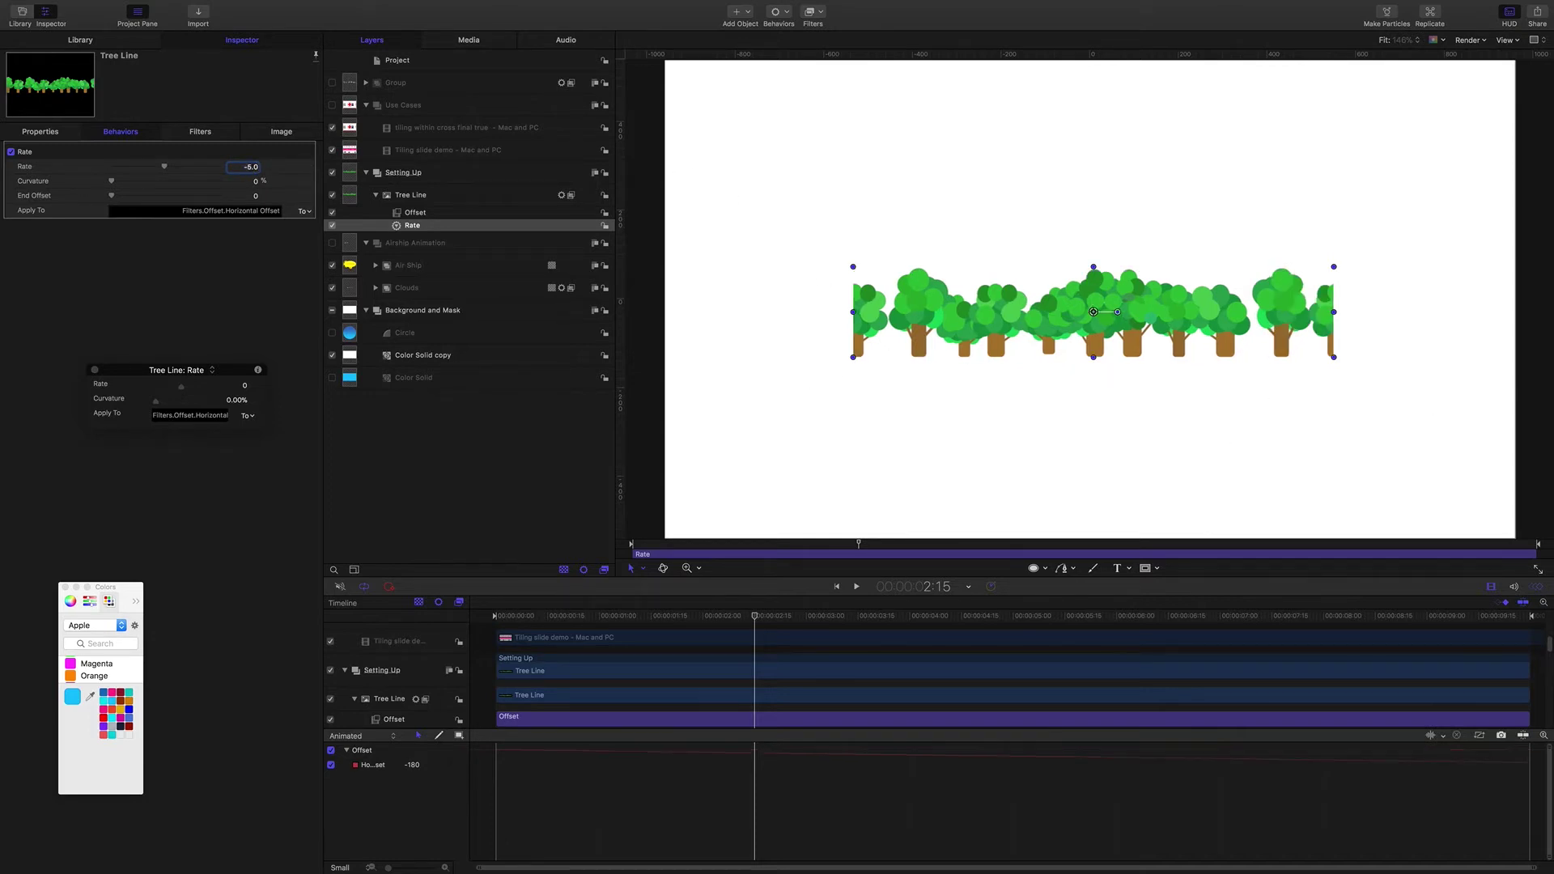
click(496, 476)
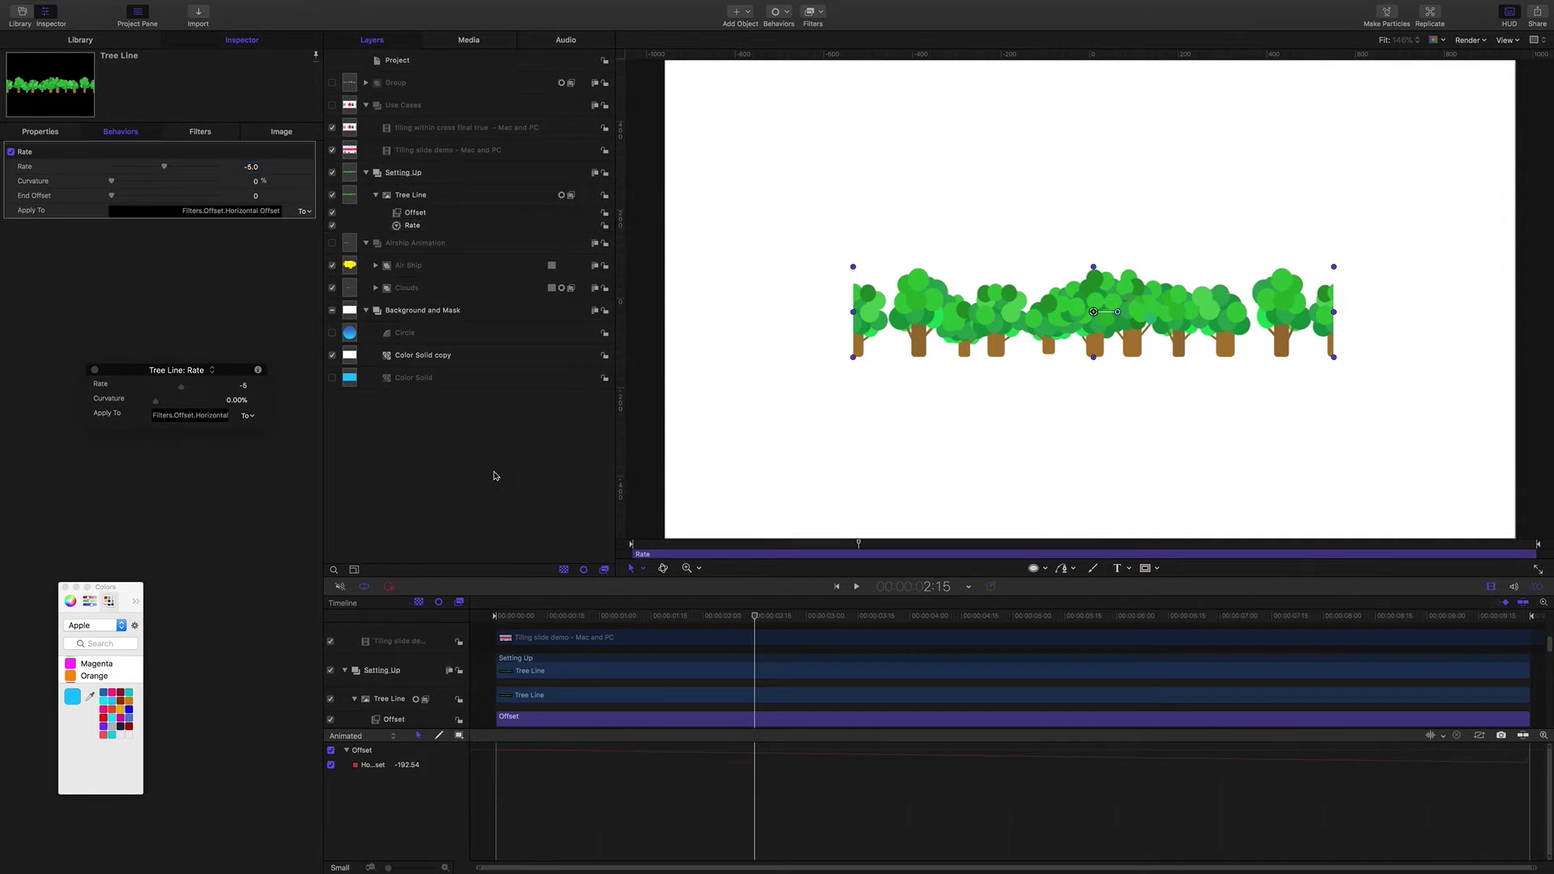
key(space)
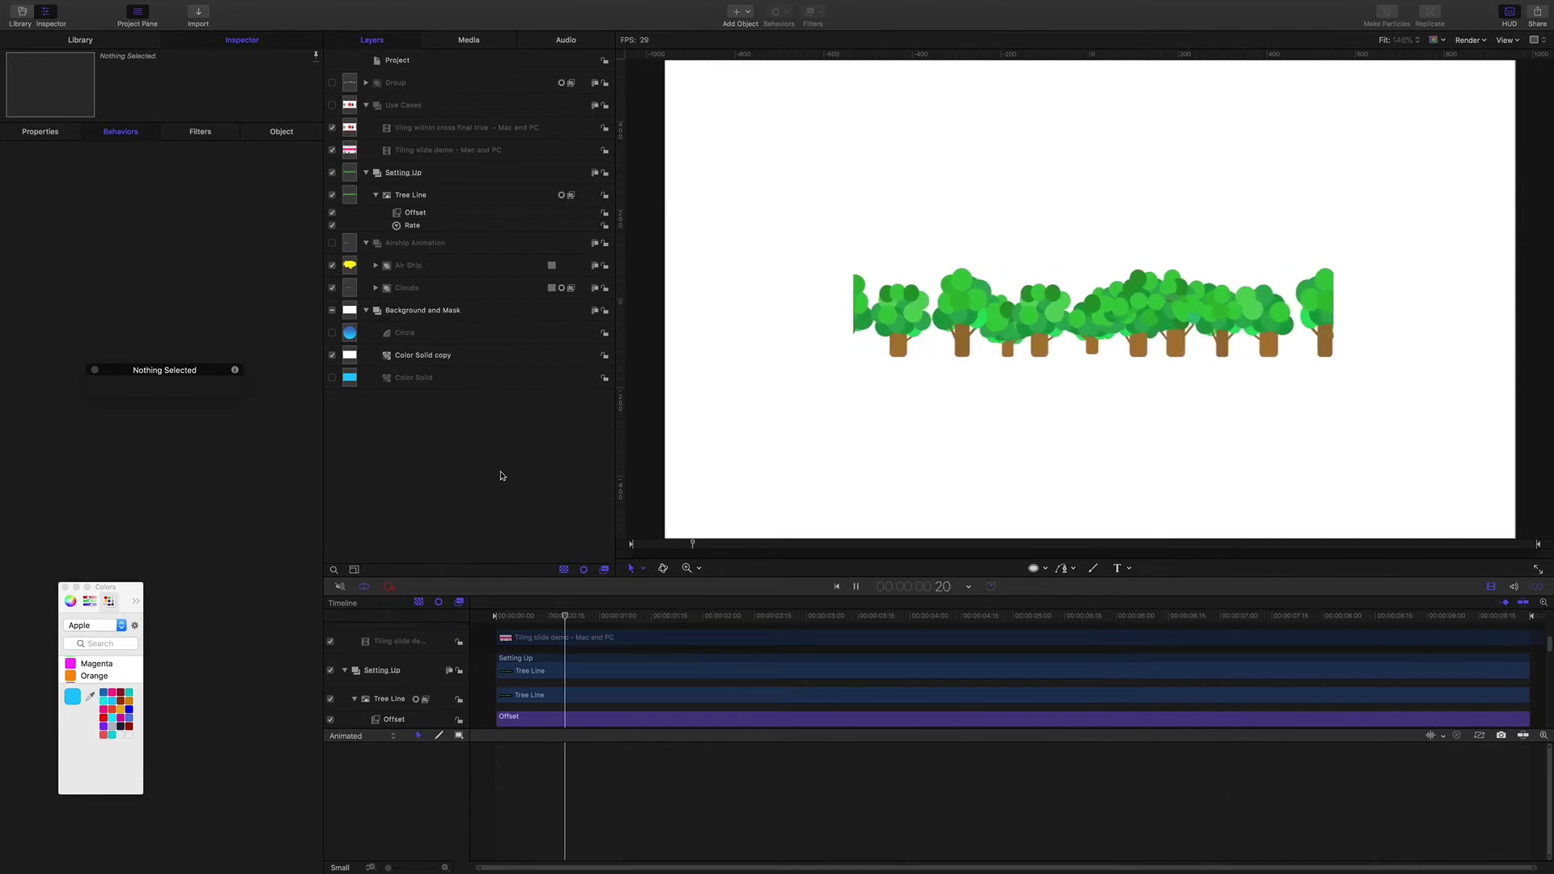
- Show the blue sky circle, hide the Setting Up layers, and preview the airship animation
key(space)
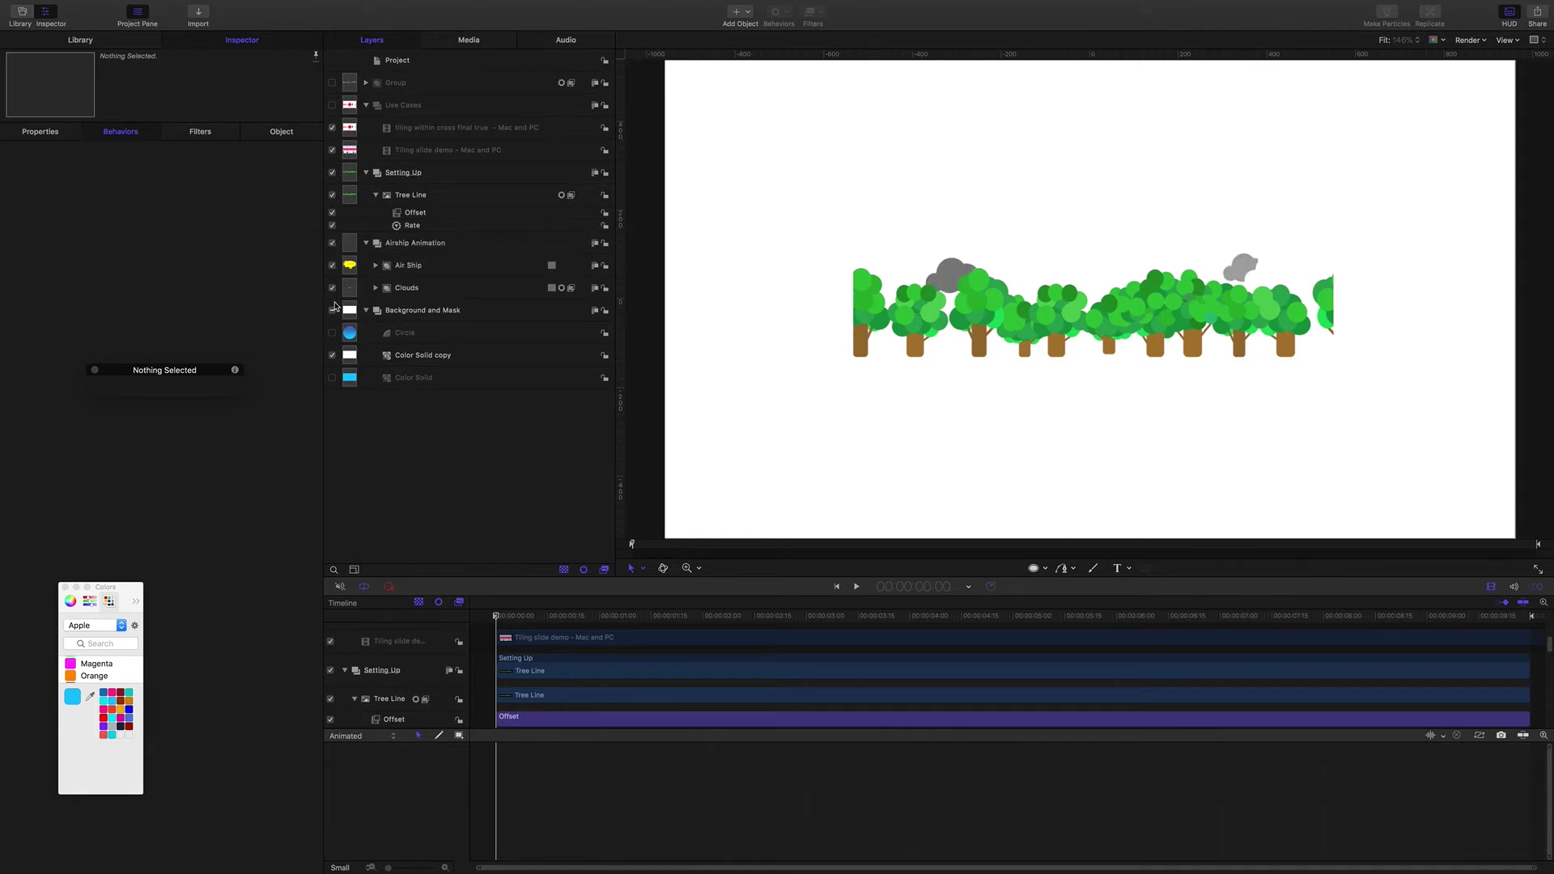
click(332, 334)
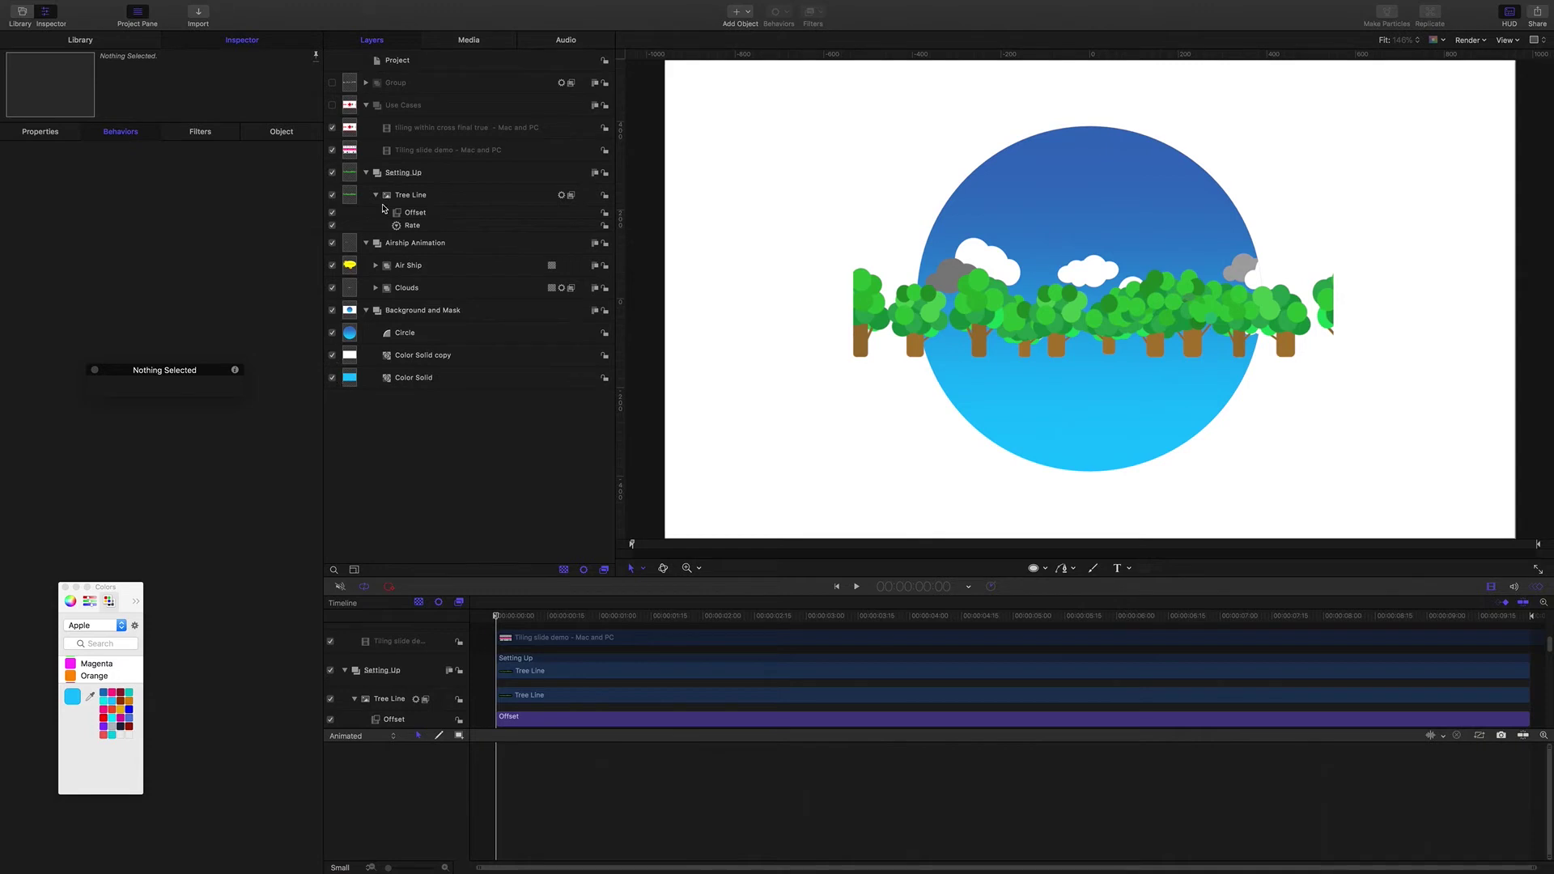
click(331, 174)
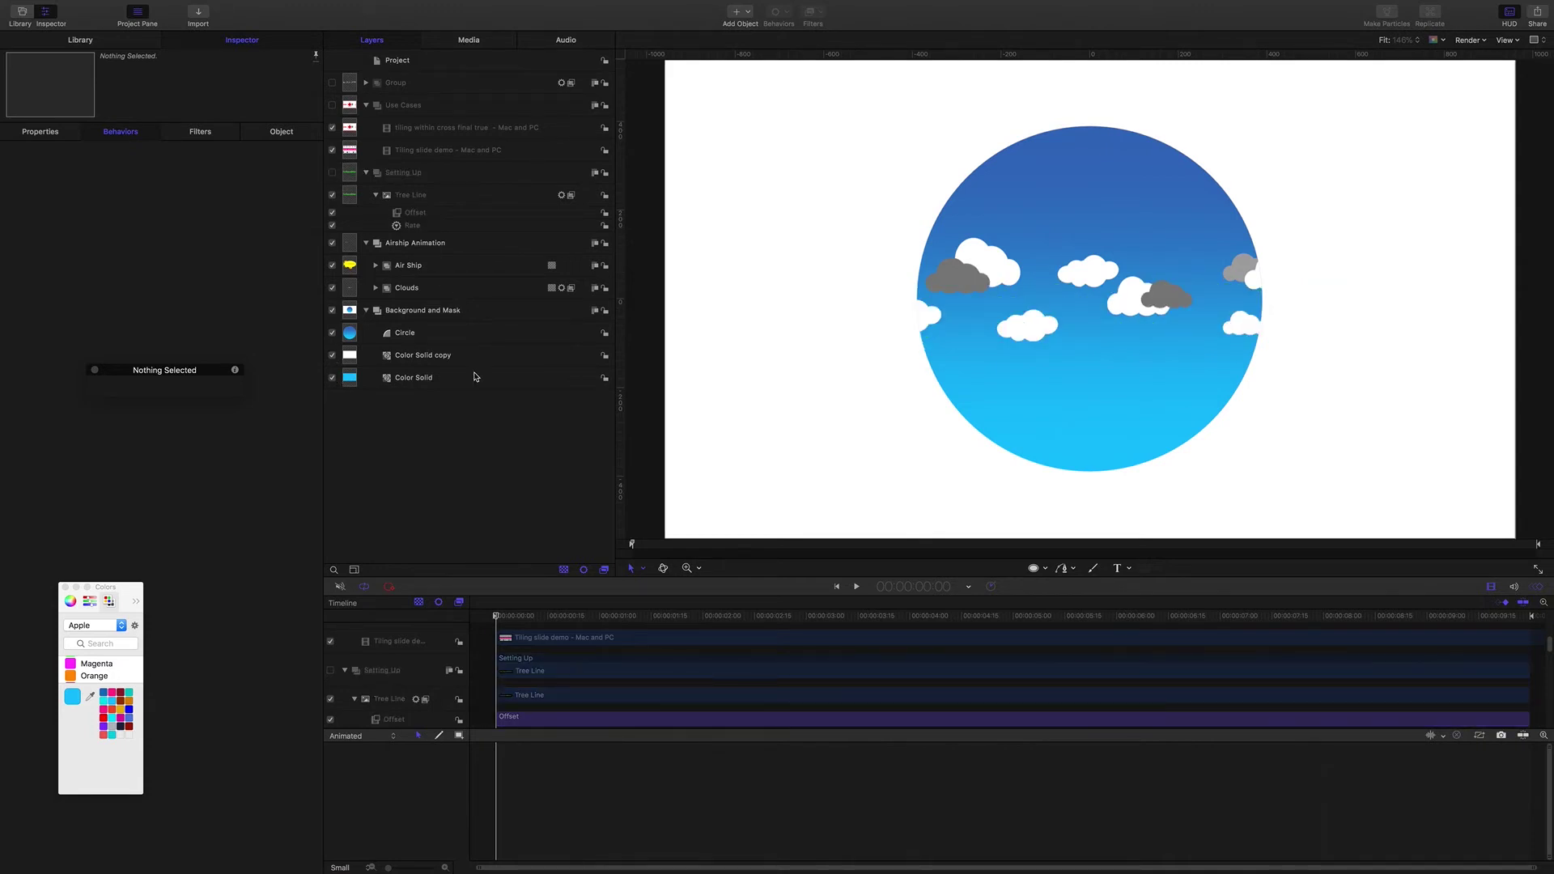
key(space)
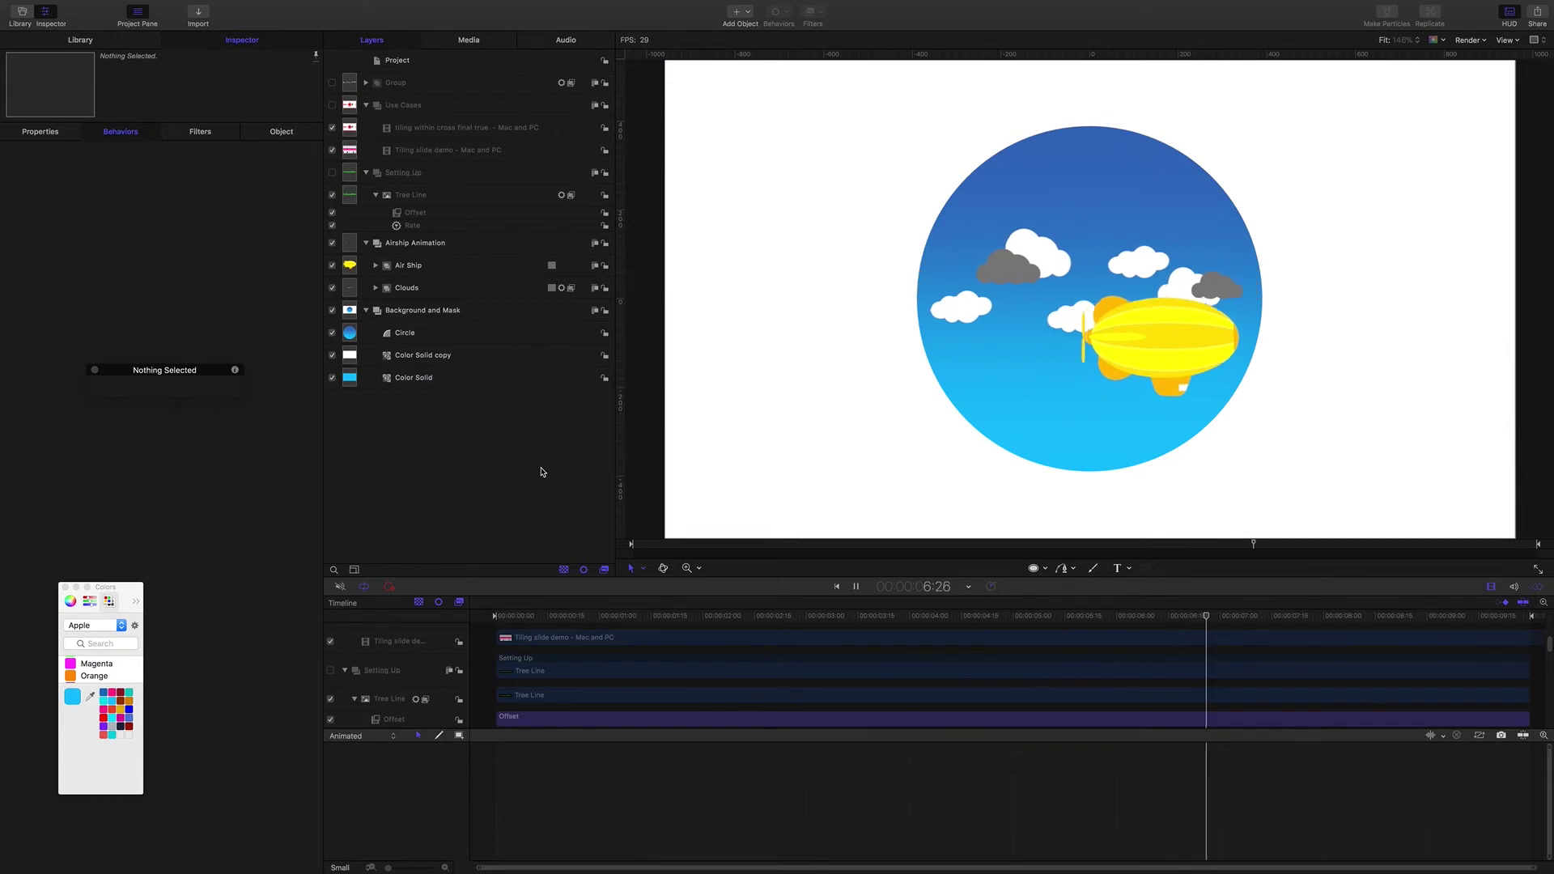
key(space)
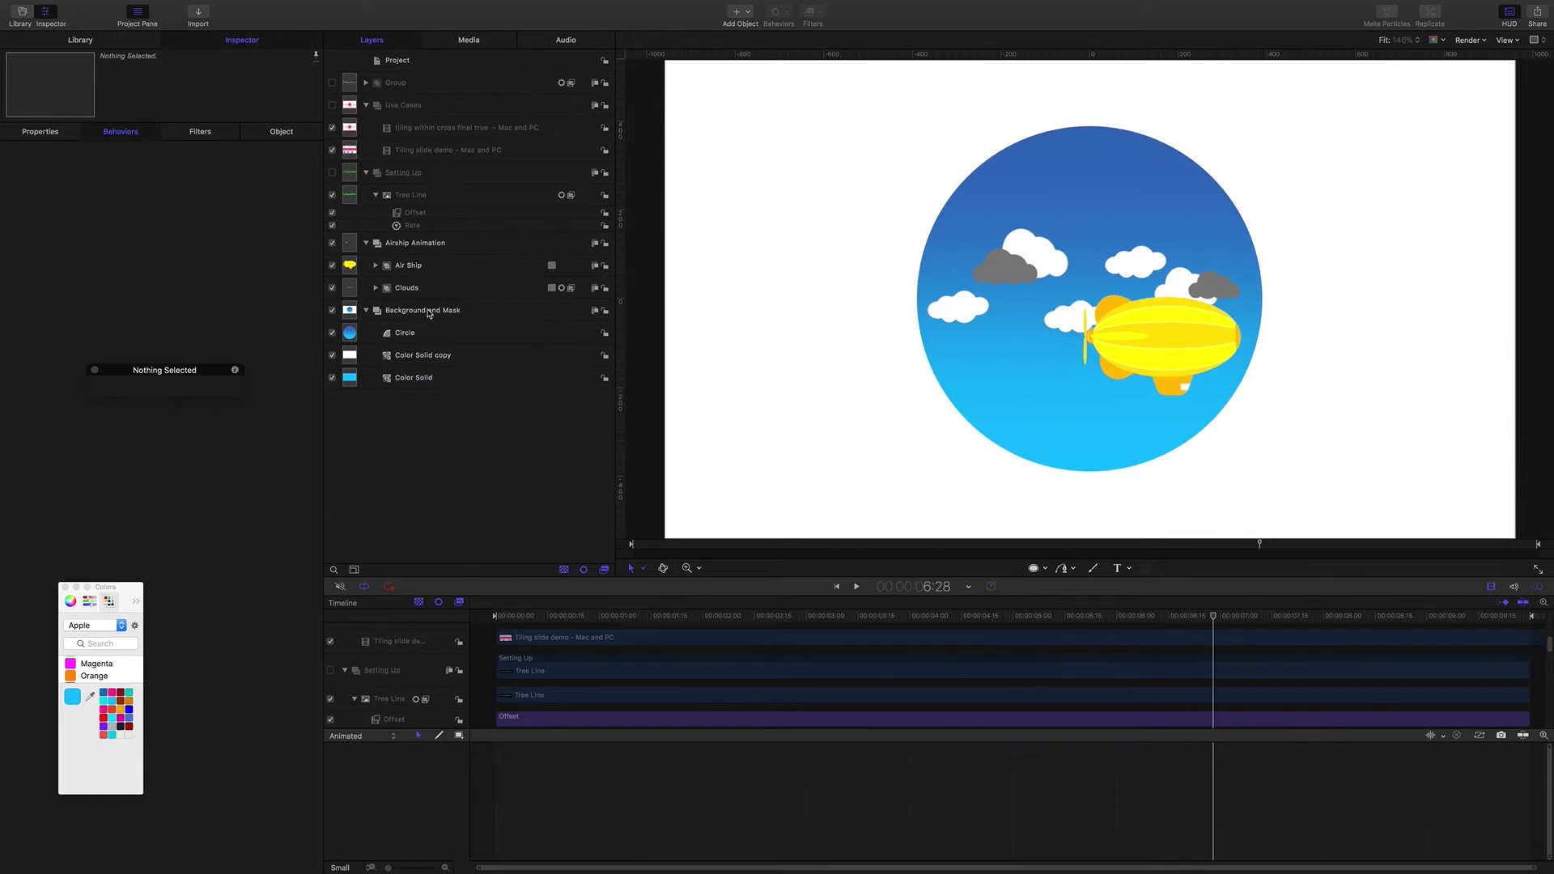
- Inspect the Airship's Oscillate and Ramp behaviors, then show its Position X 165.38, Y -103.72
click(375, 266)
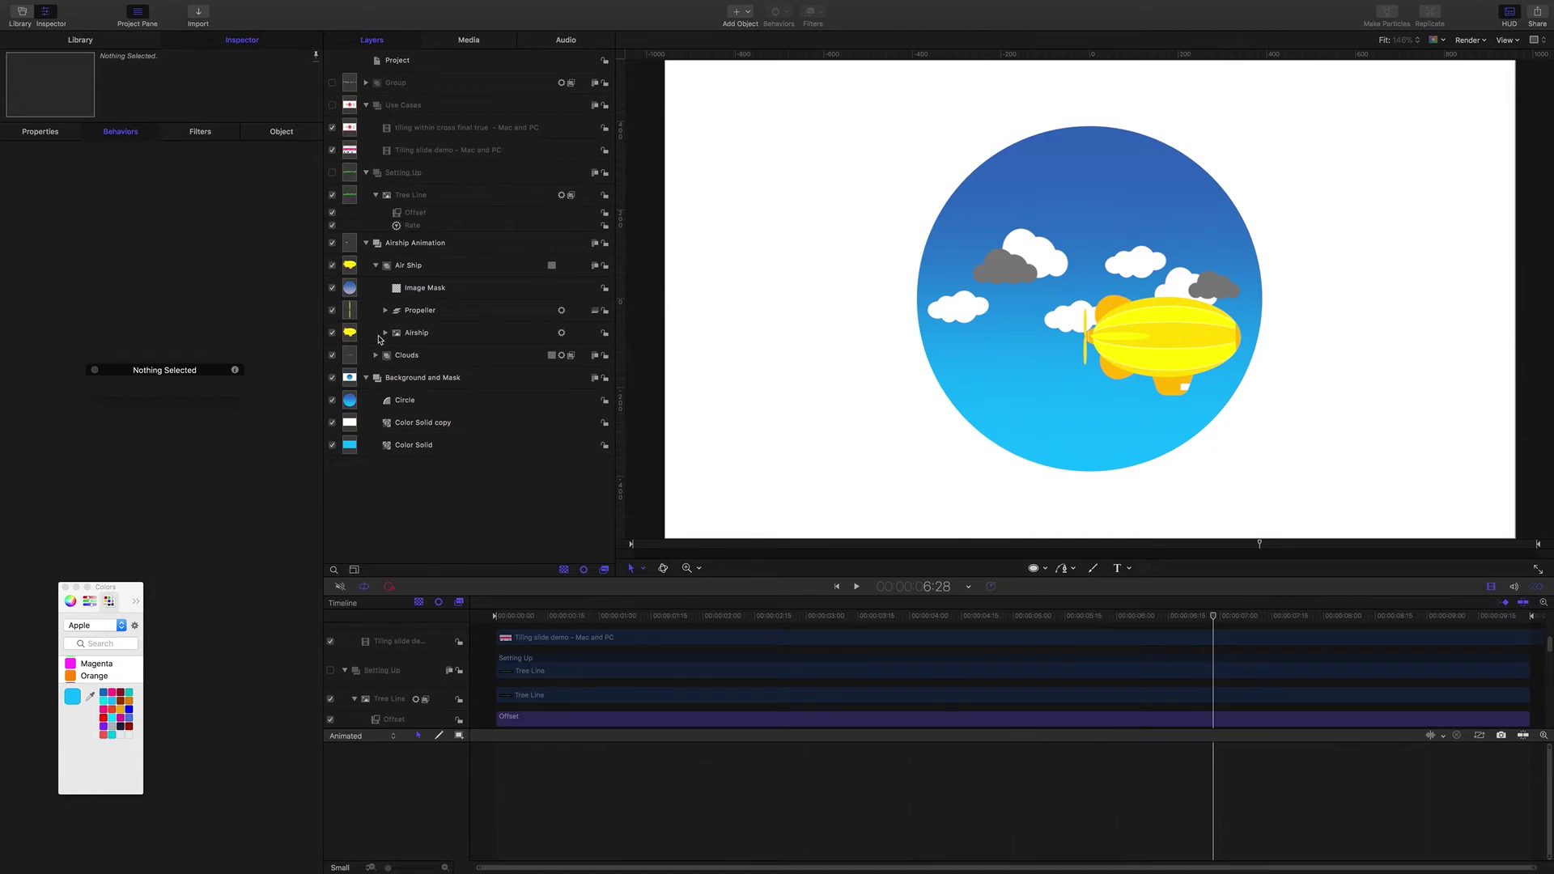
click(385, 333)
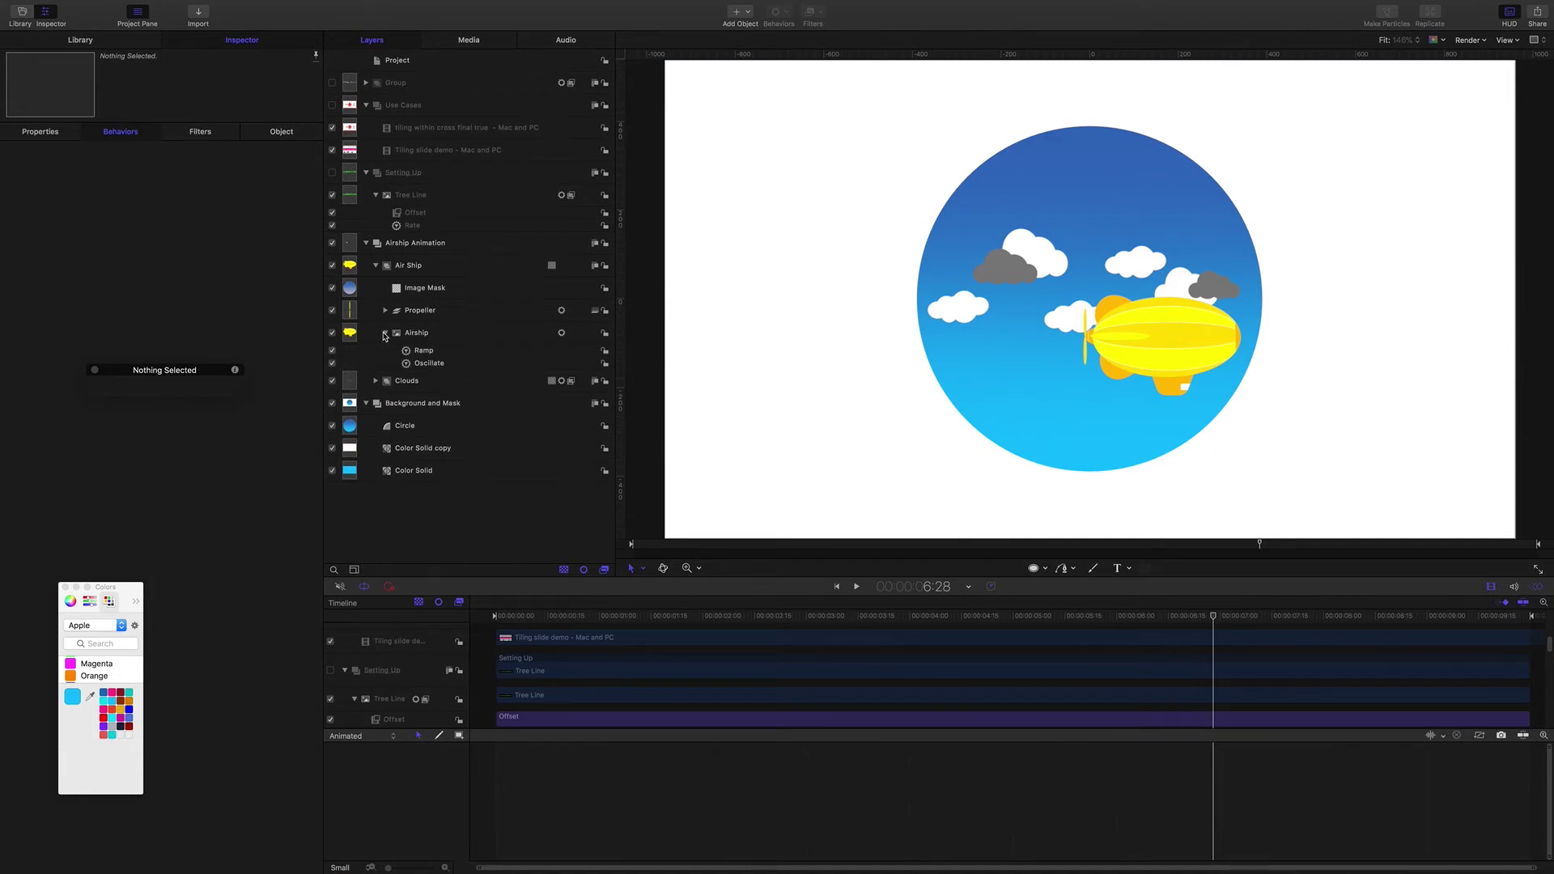
click(424, 364)
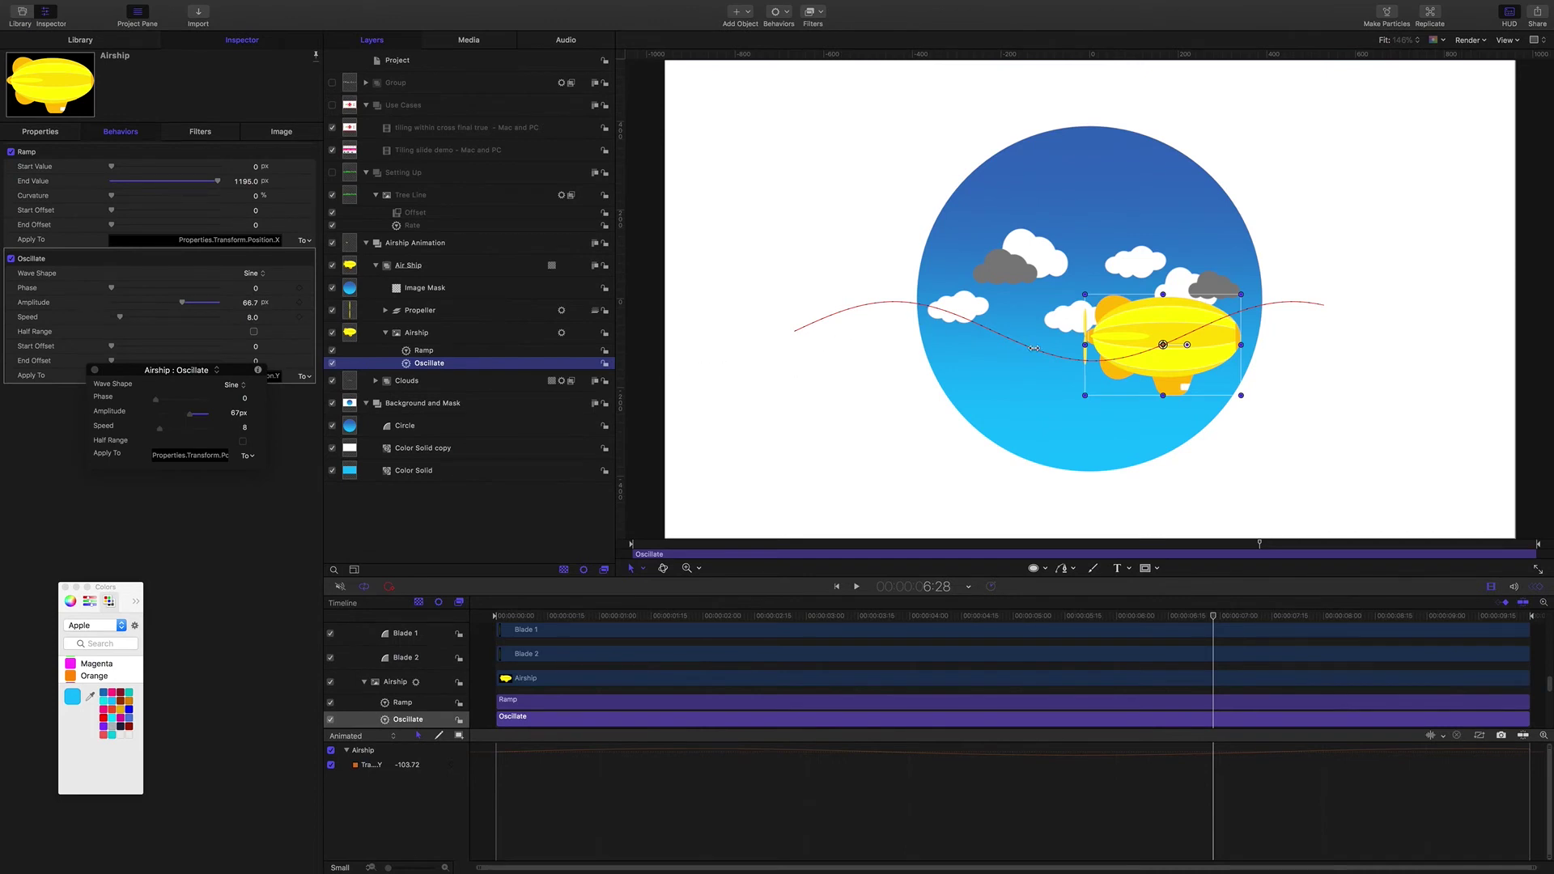
click(421, 352)
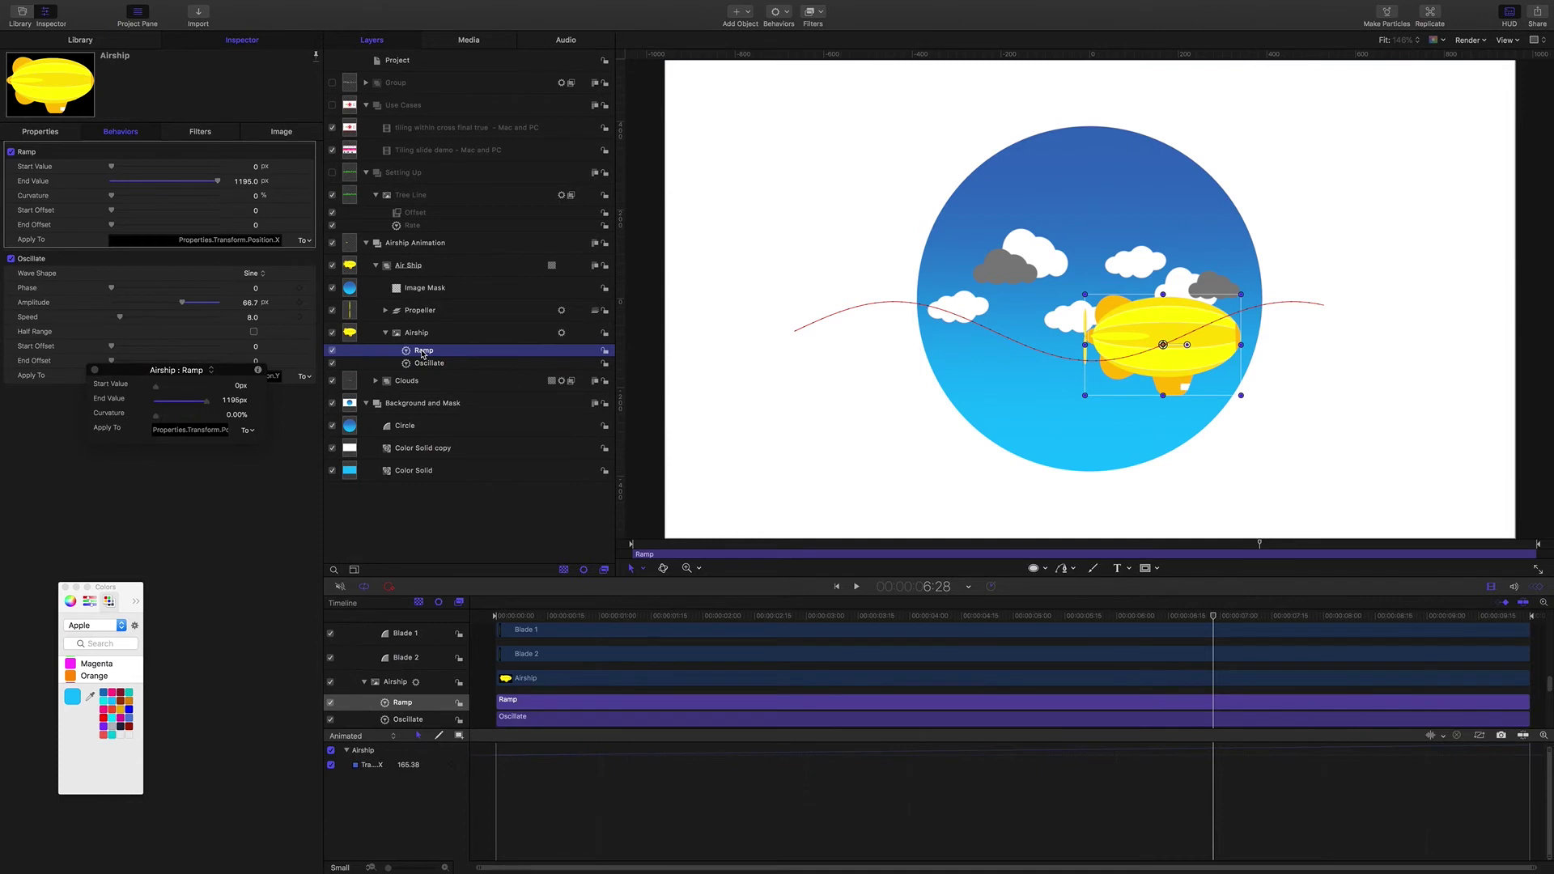
click(41, 132)
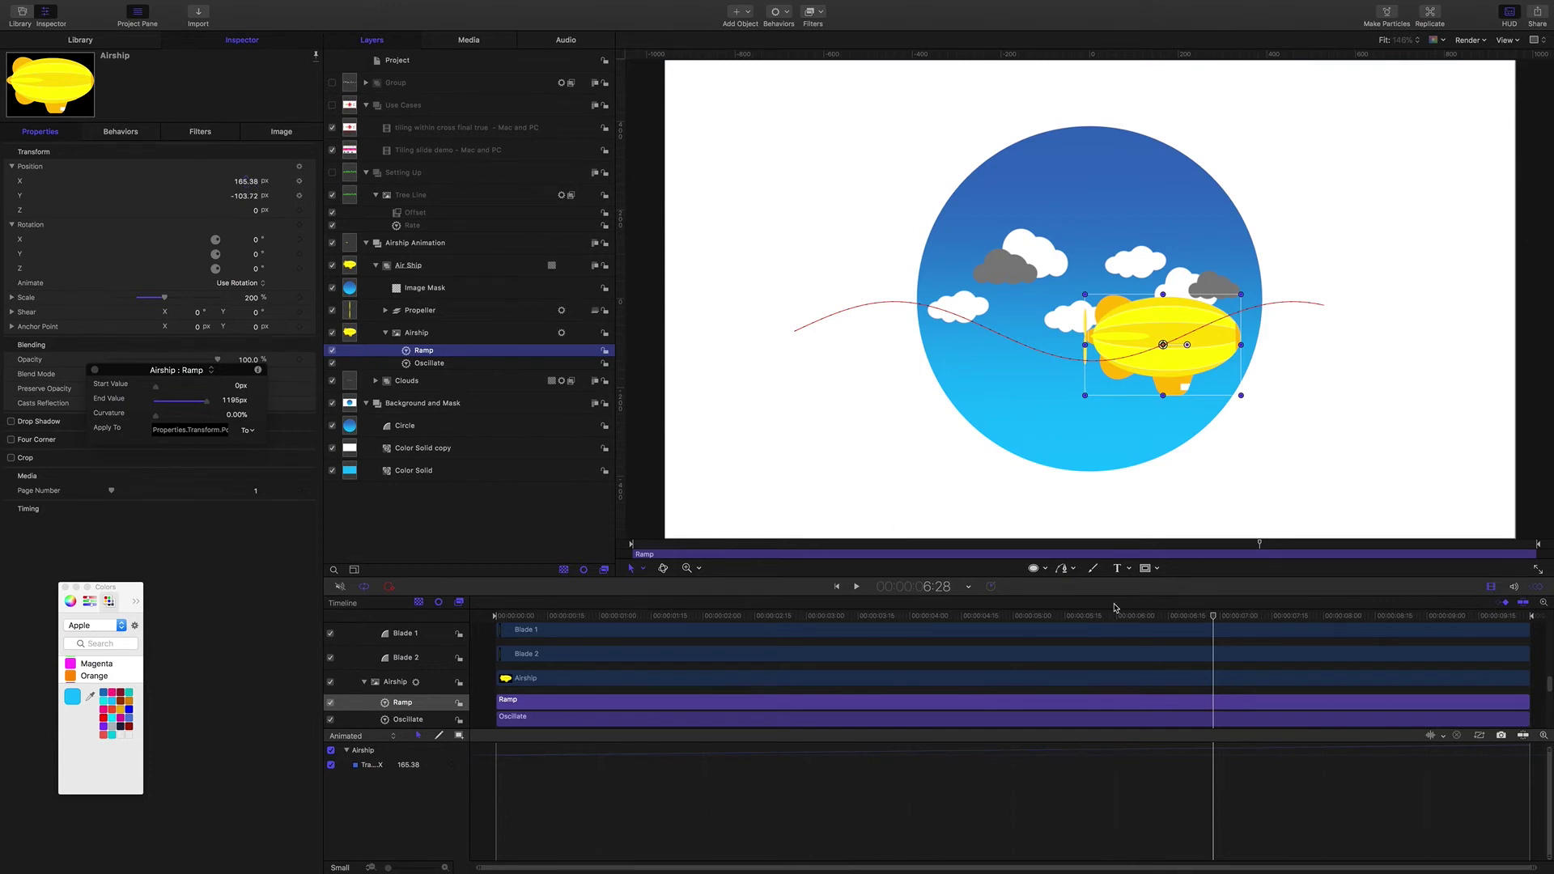
- Scrub and play the airship along its wavy path, then expand the Propeller group
drag(1213, 618, 669, 591)
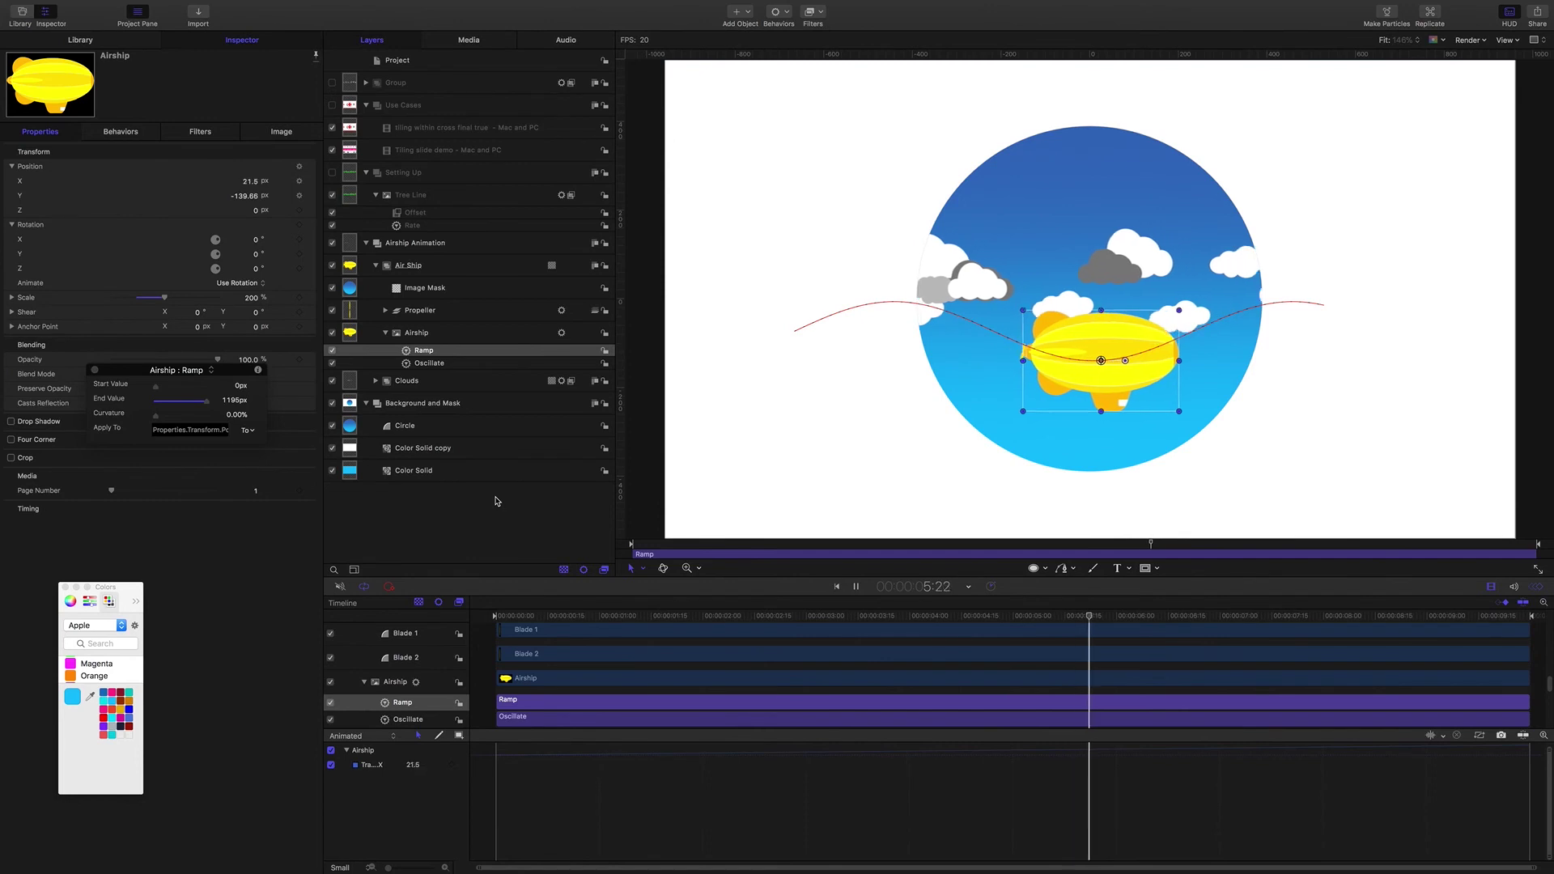
key(space)
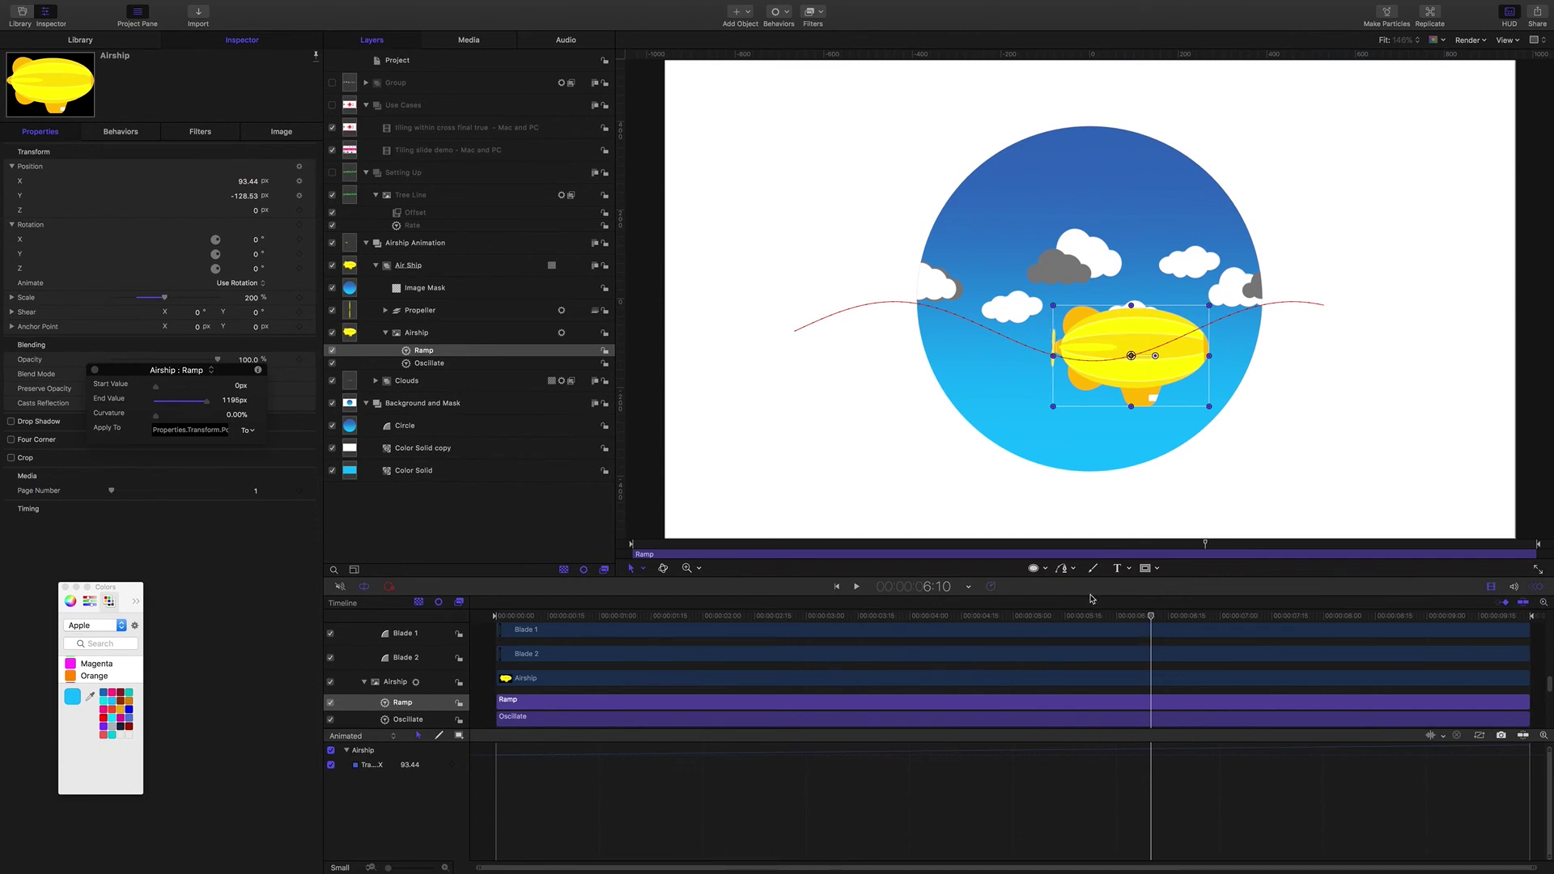
drag(1146, 614, 937, 599)
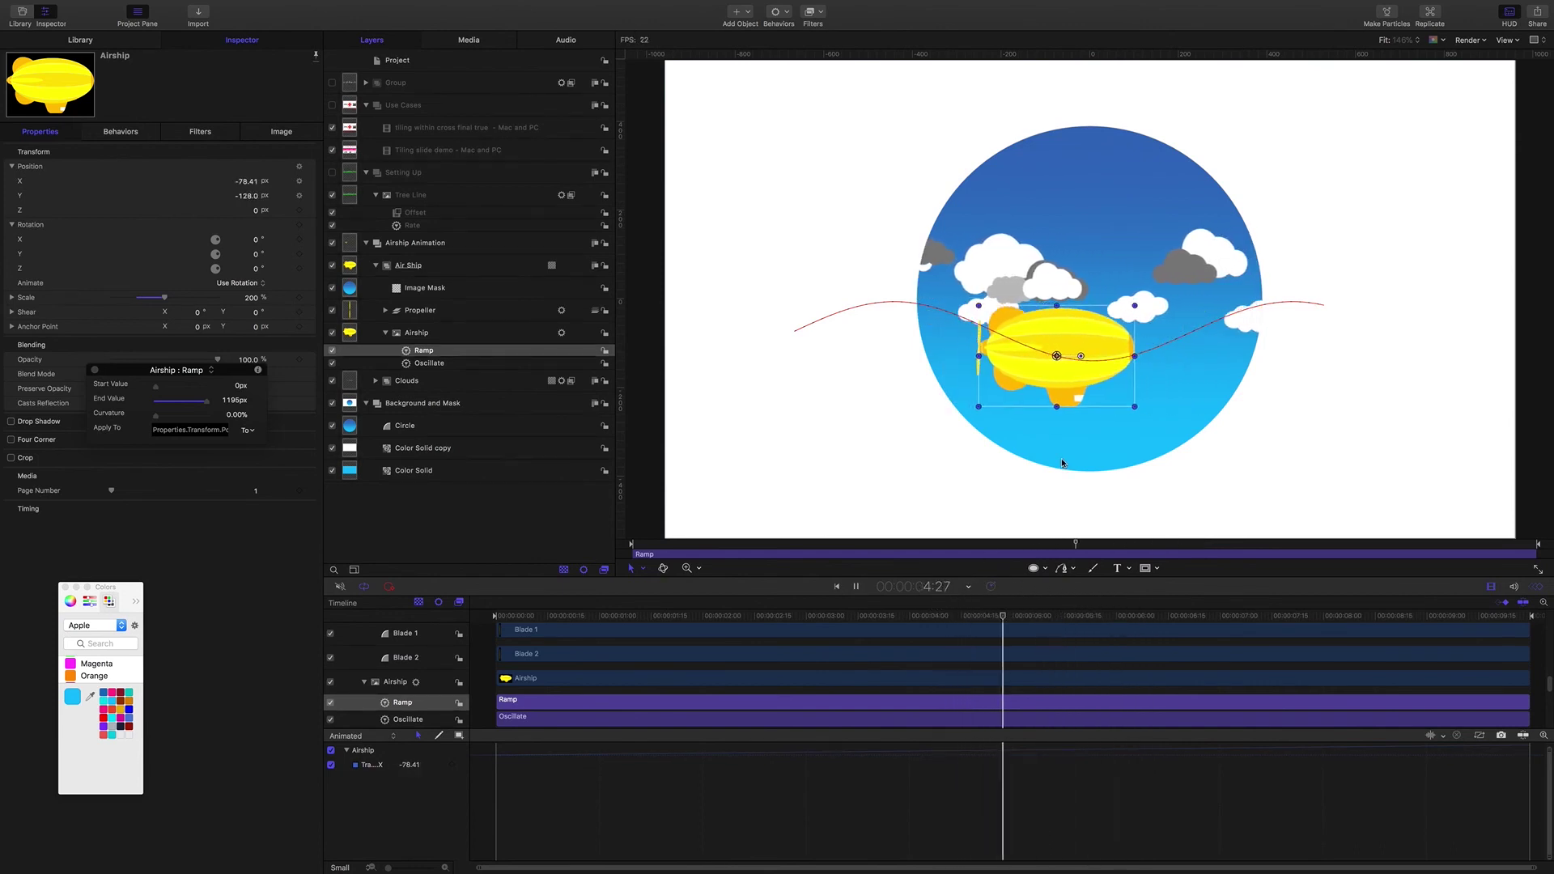
key(space)
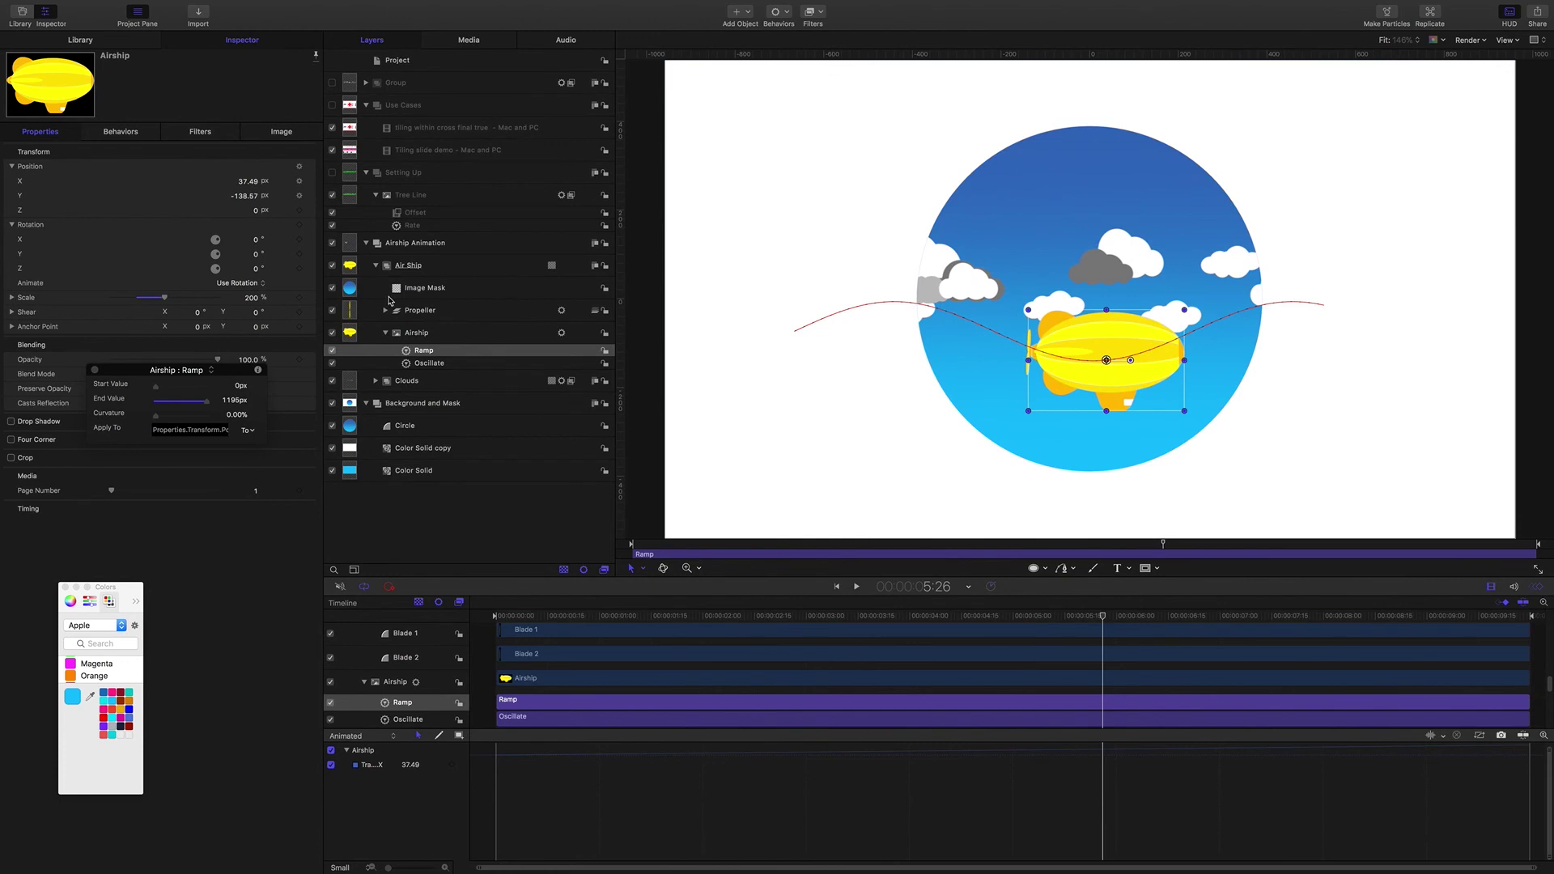
click(385, 310)
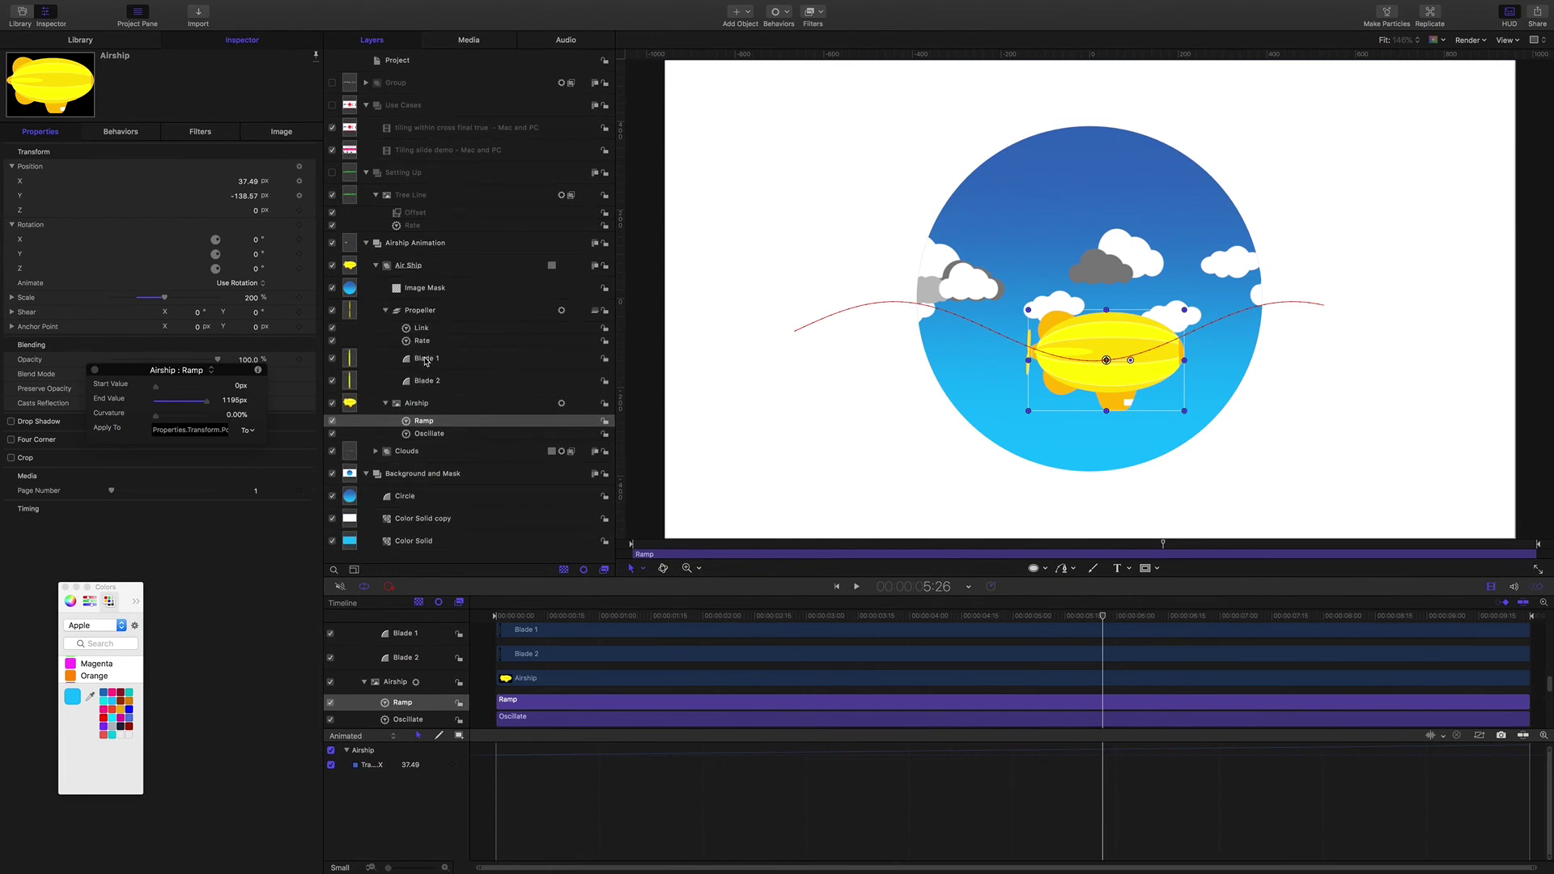
- Inspect the Propeller's Link behavior and 360° Rotation Rate behavior, then play the animation
click(422, 328)
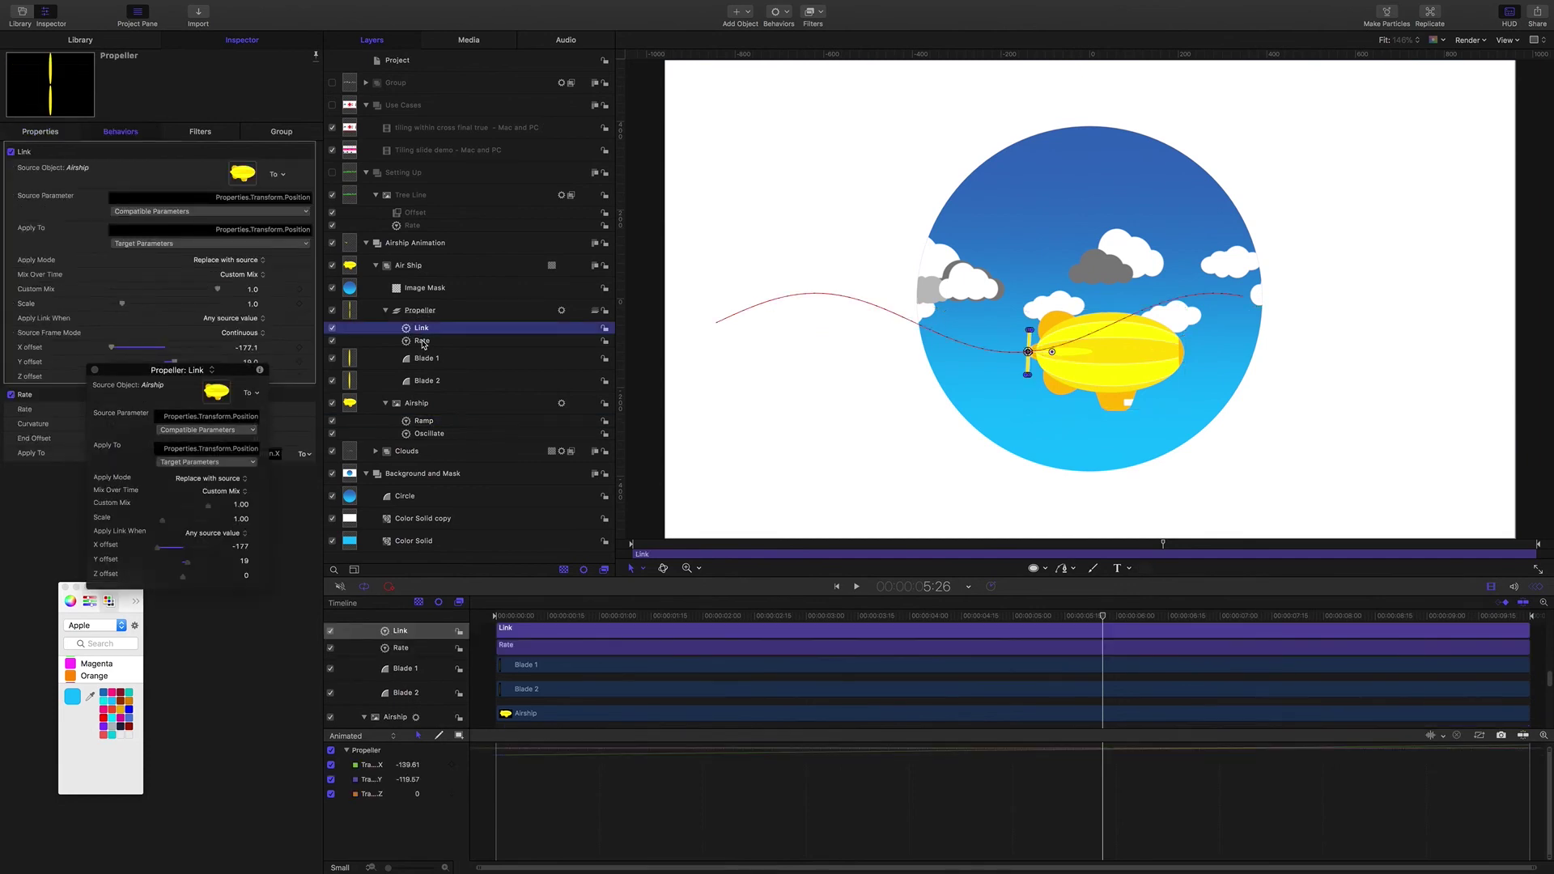
click(422, 342)
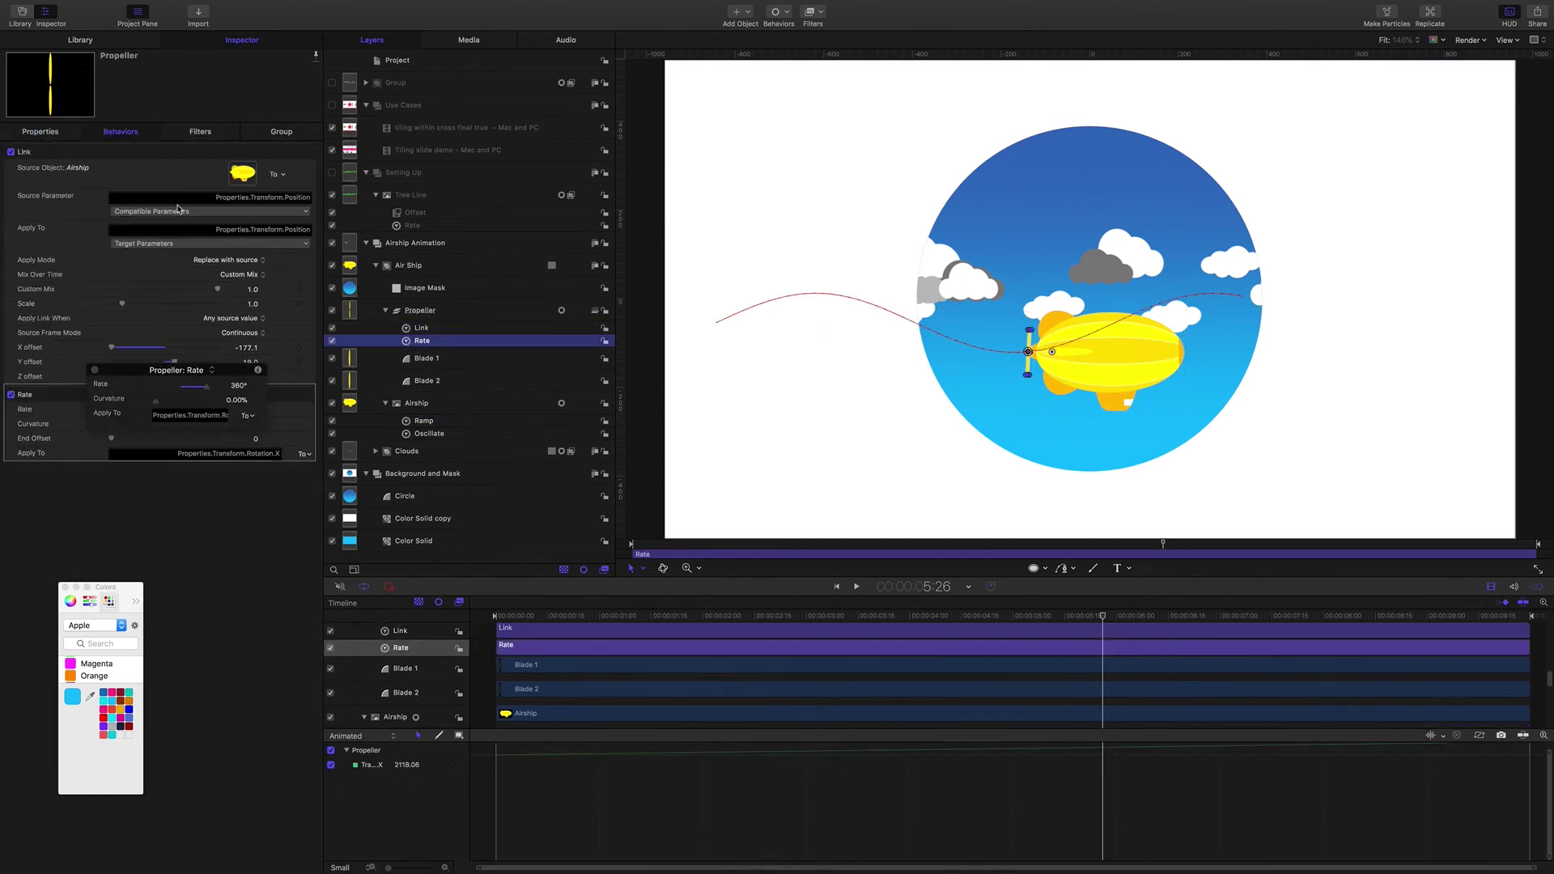
drag(234, 372, 238, 440)
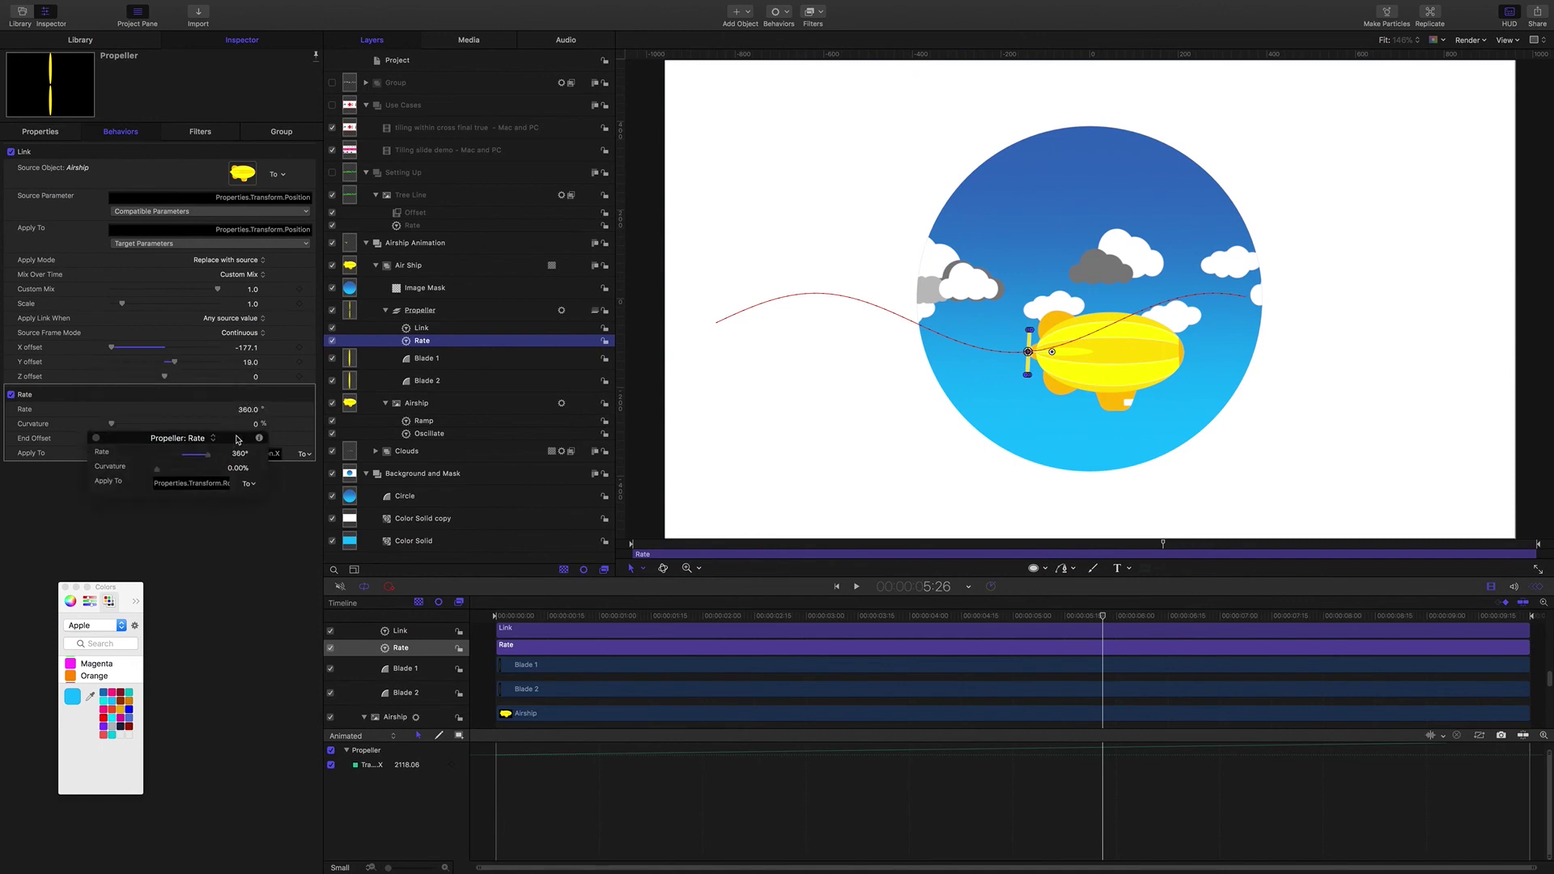
key(space)
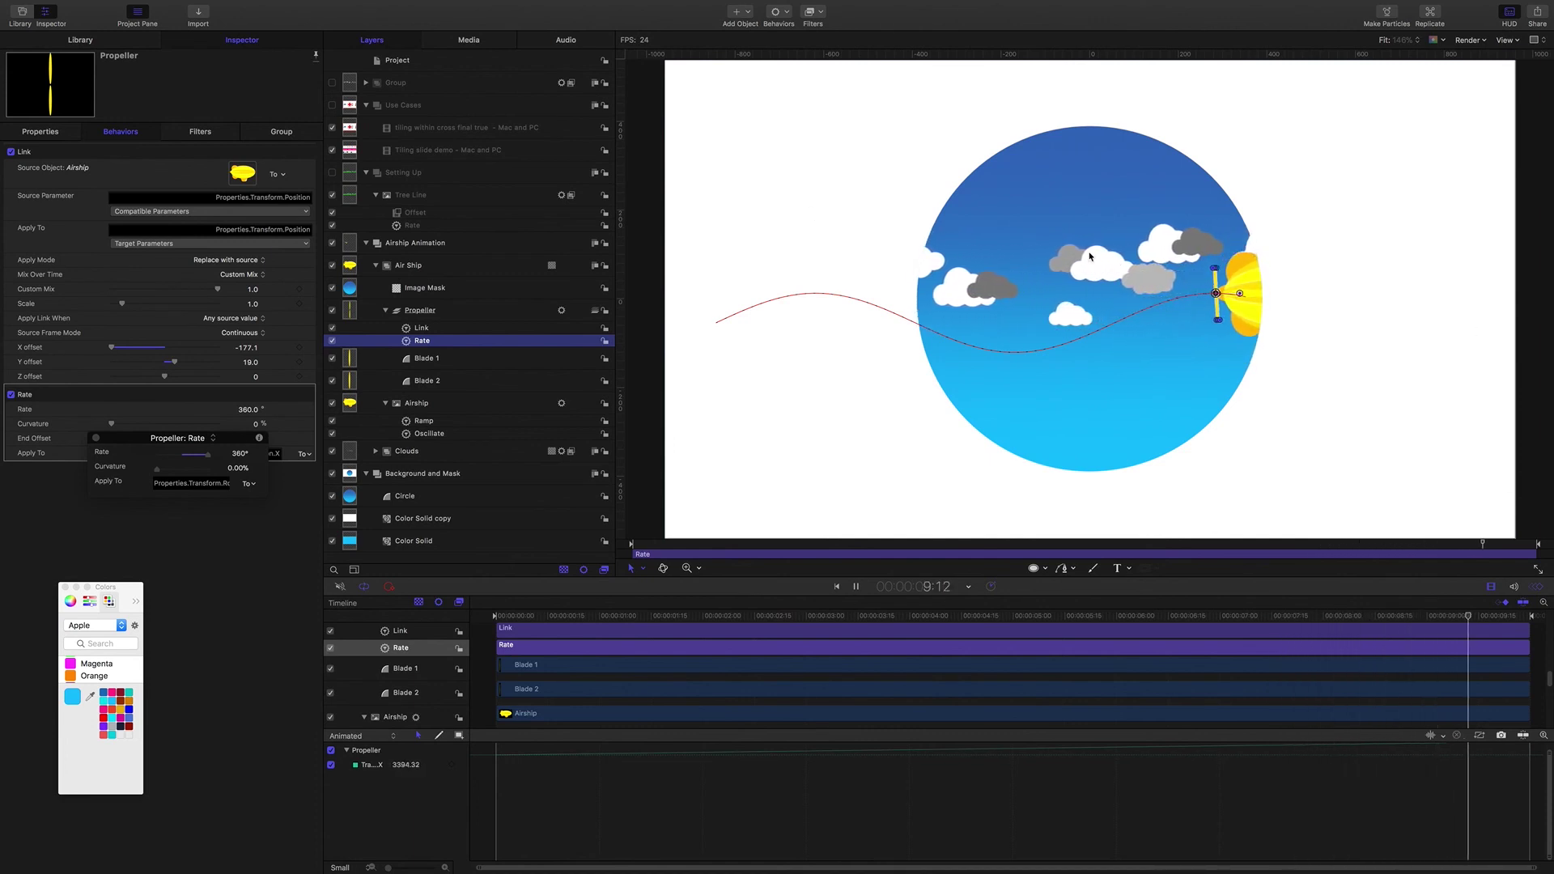
- Select the white 1920×1080 Color Solid copy background layer during playback
click(860, 406)
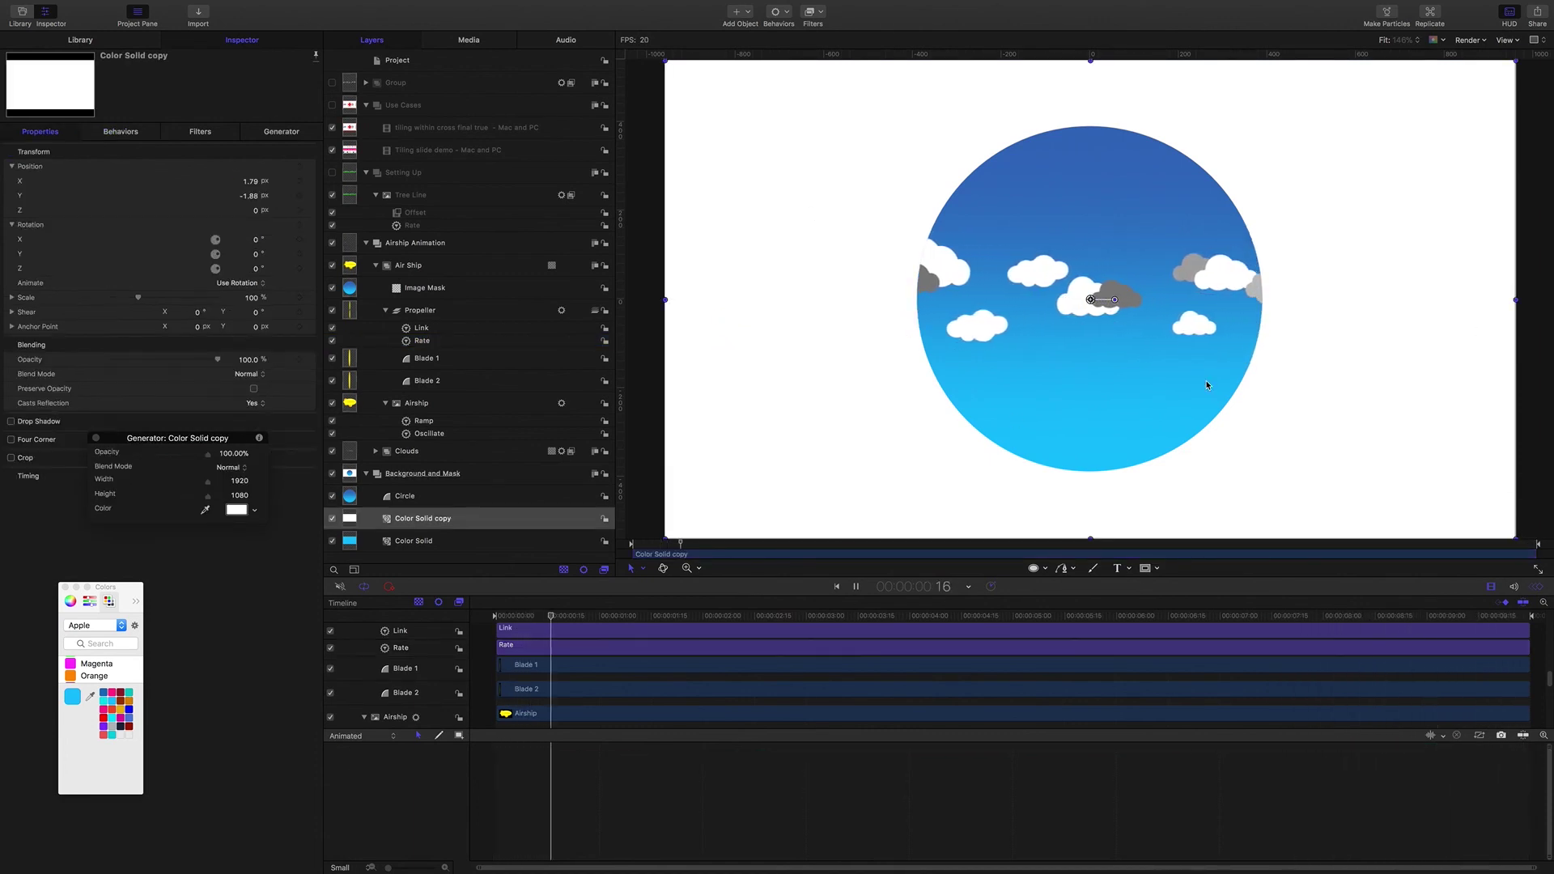